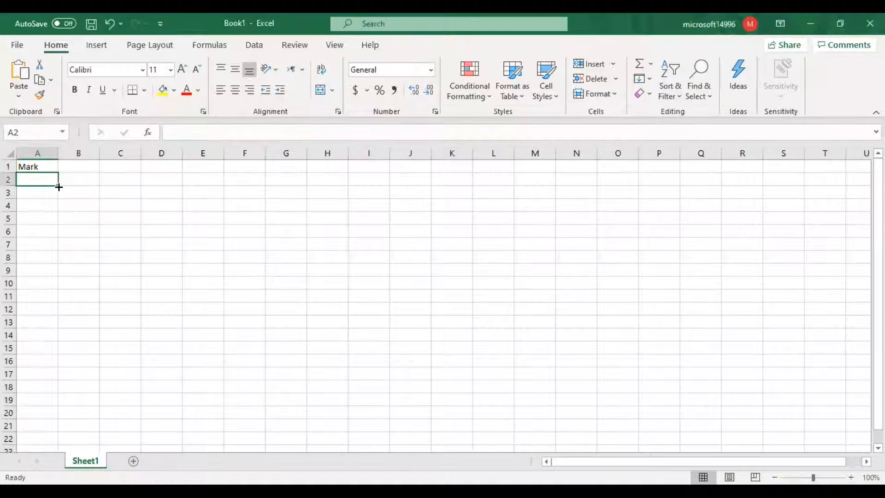
Step: Enter the marks 60, 50, 70, 67, 80, 89, 45, 56 and 34 in cells A2 through A10
text(60)
key(Return)
text(50)
key(Return)
text(70)
key(Return)
text(67)
key(Return)
text(80)
key(Return)
text(89)
key(Return)
text(45)
key(Return)
text(56)
key(Return)
text(34)
key(Return)
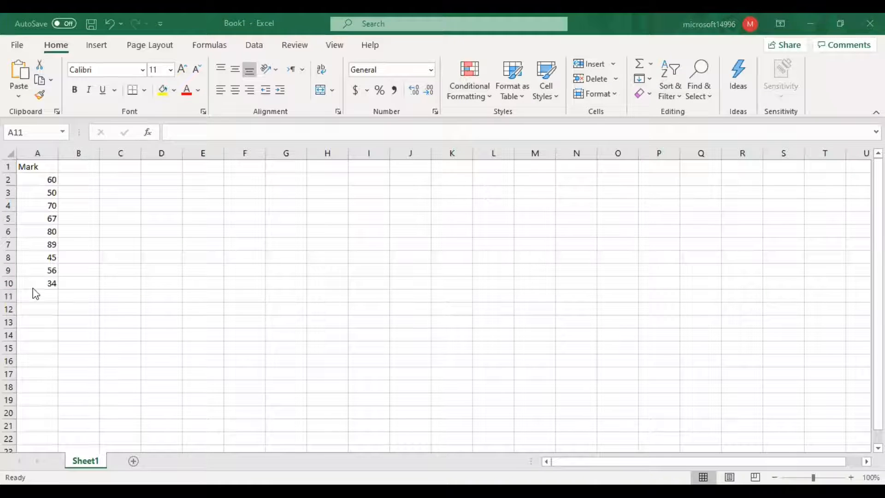
Step: Extend the Mark column with the values 60, 50 and 45 in cells A11 through A13
click(35, 294)
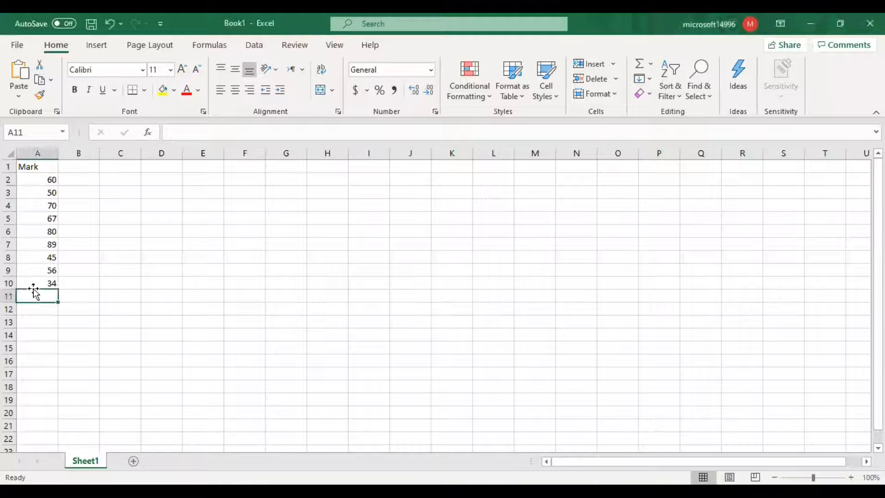
text(60)
key(Return)
text(50)
key(Return)
text(45)
key(Return)
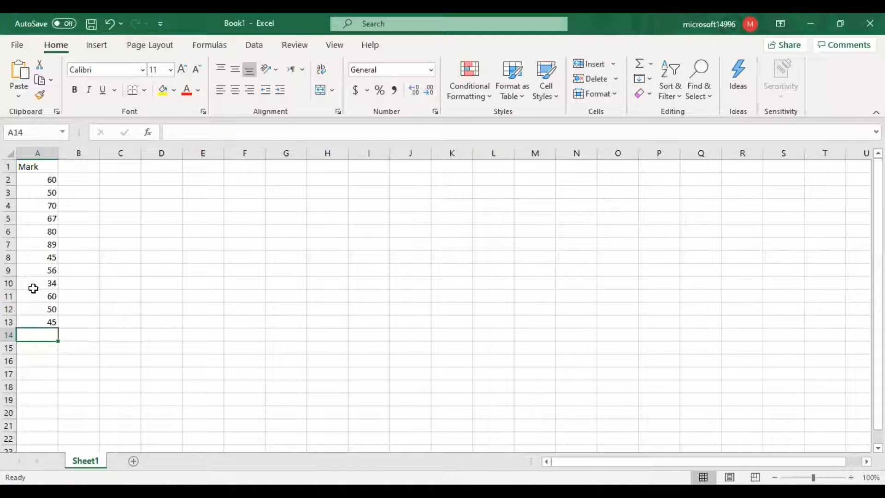
Step: Widen column B and enter the heading "Remarkes" in cell B1
click(95, 169)
drag(101, 157, 122, 157)
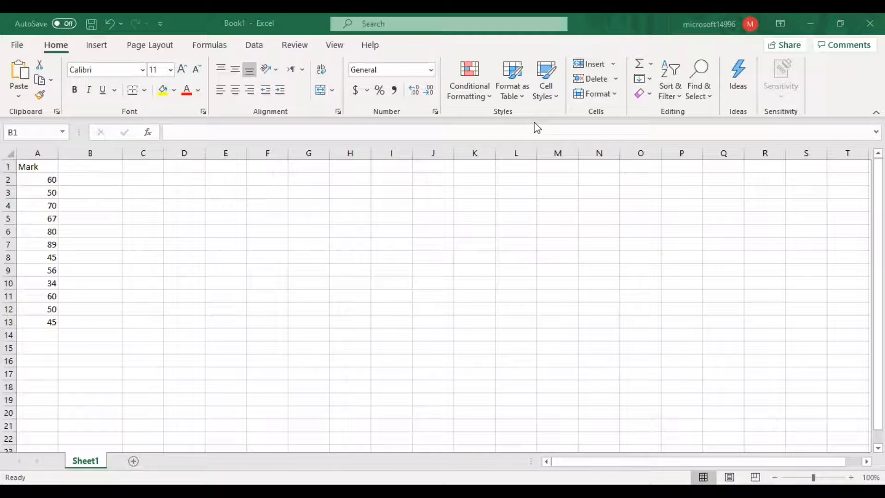
click(97, 161)
text(Remarke)
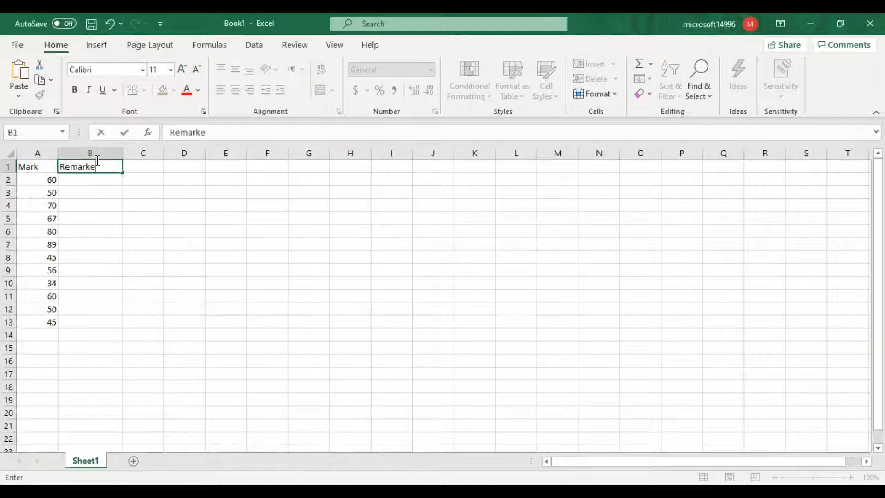
text(s)
key(Return)
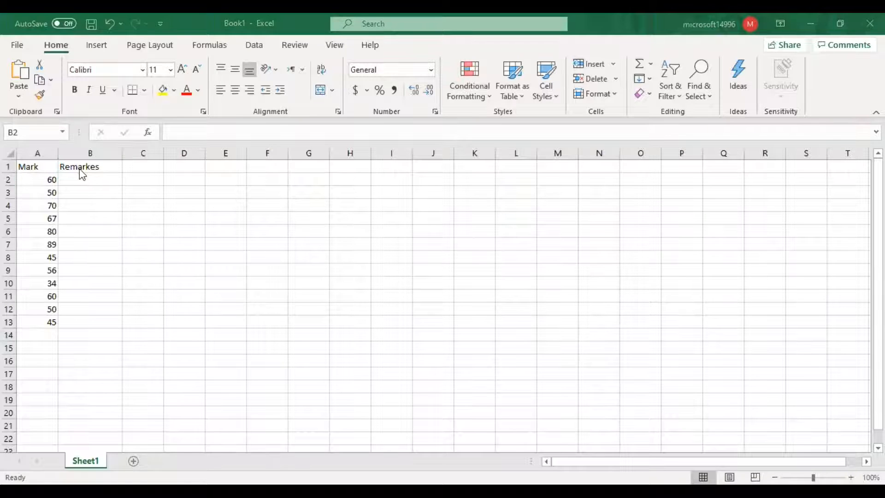
Step: Start an IF formula in B2 with the logical test A2<50
click(99, 184)
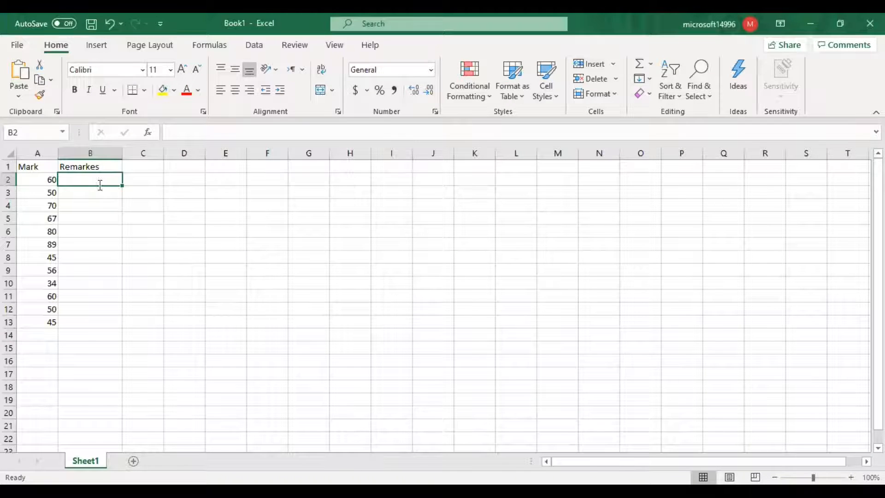
text(=)
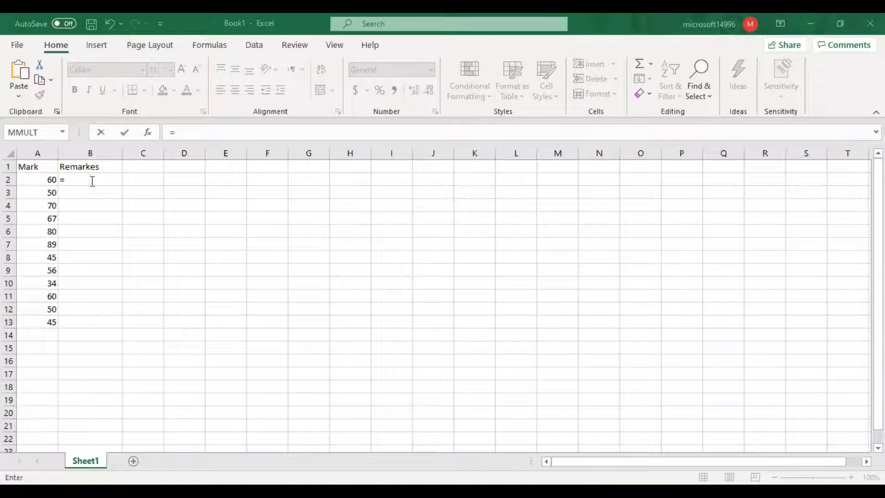
text(i)
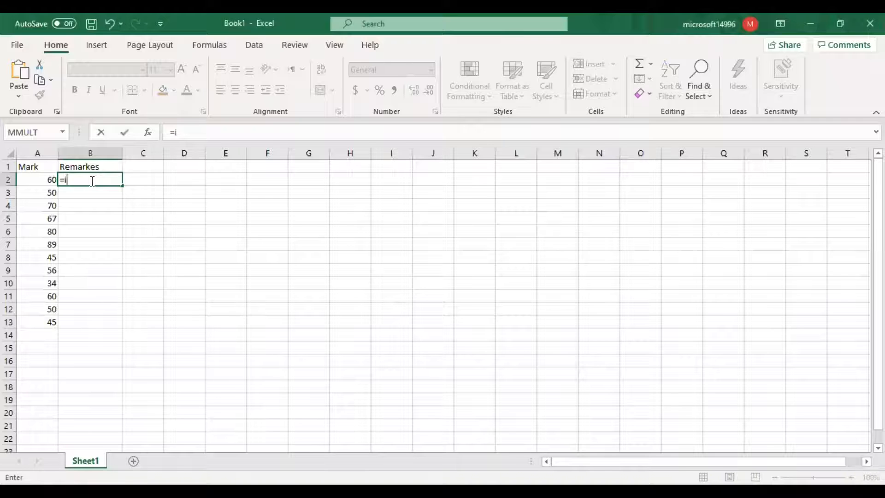
text(f()
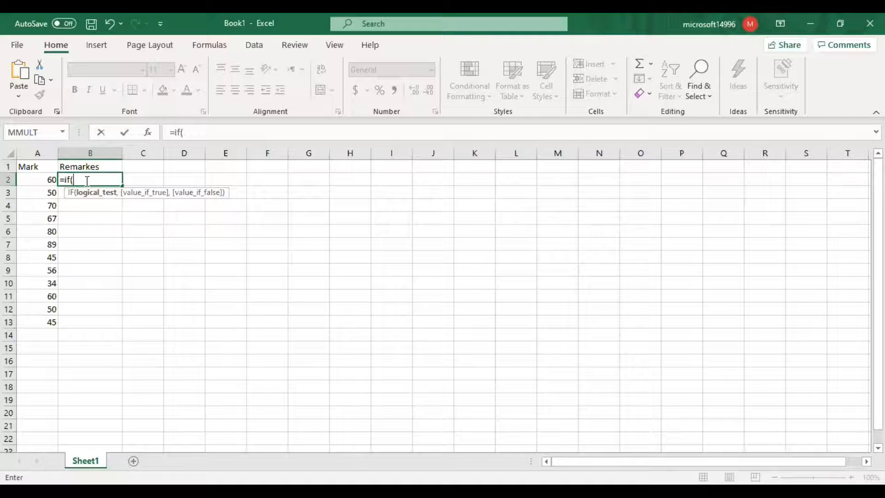
click(46, 181)
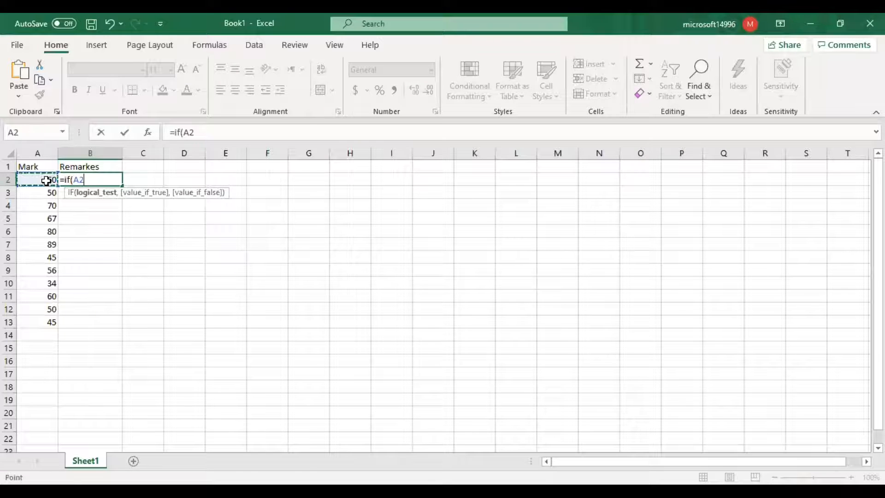
text(<)
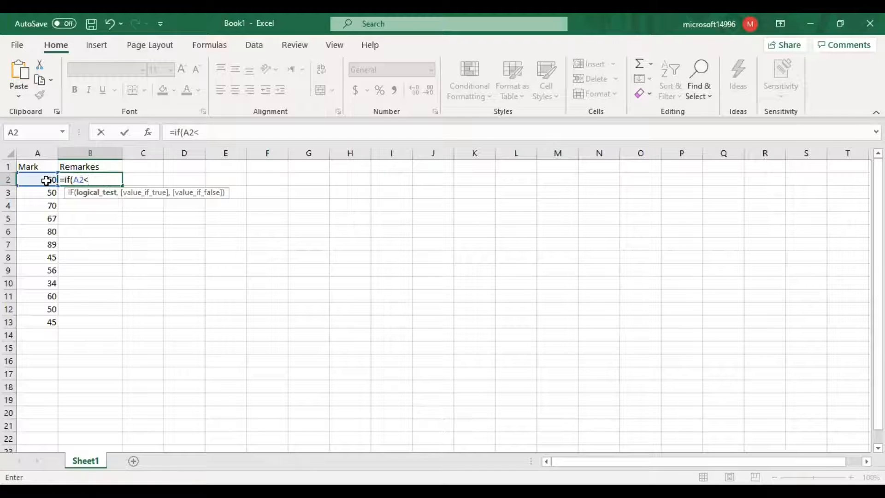
text(50,)
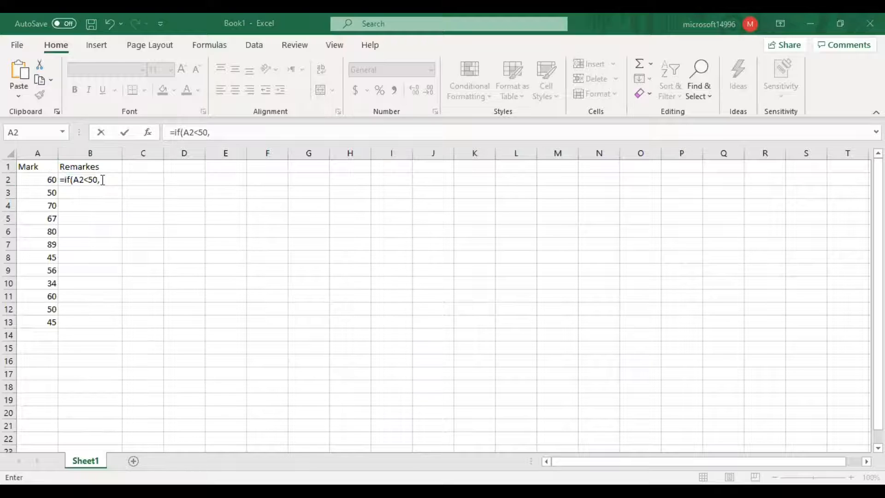
click(113, 179)
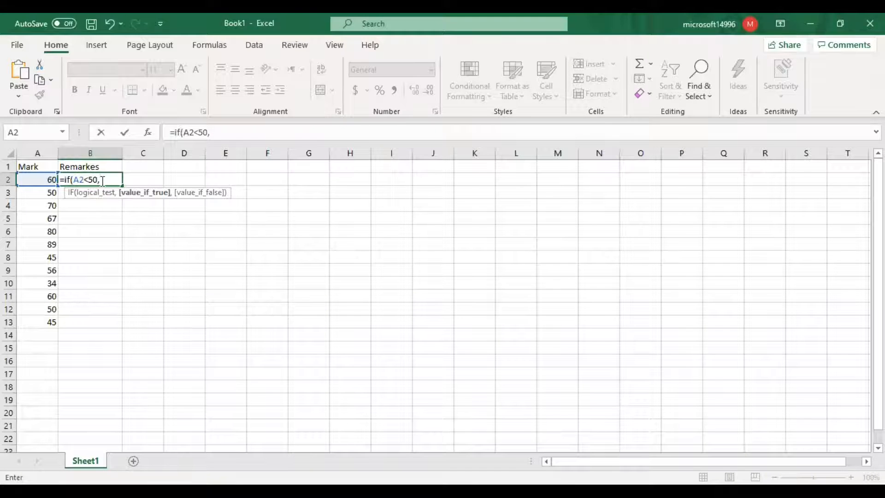
Step: Complete the B2 formula so that it returns "Fail" when the test is true and "Pass" otherwise
text("Pass)
key(BackSpace)
key(BackSpace)
key(BackSpace)
key(BackSpace)
text(F)
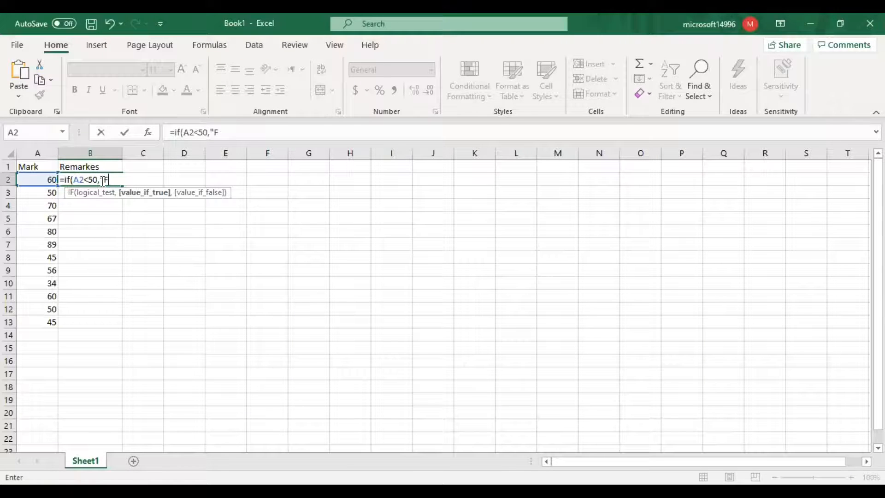
text(ail",)
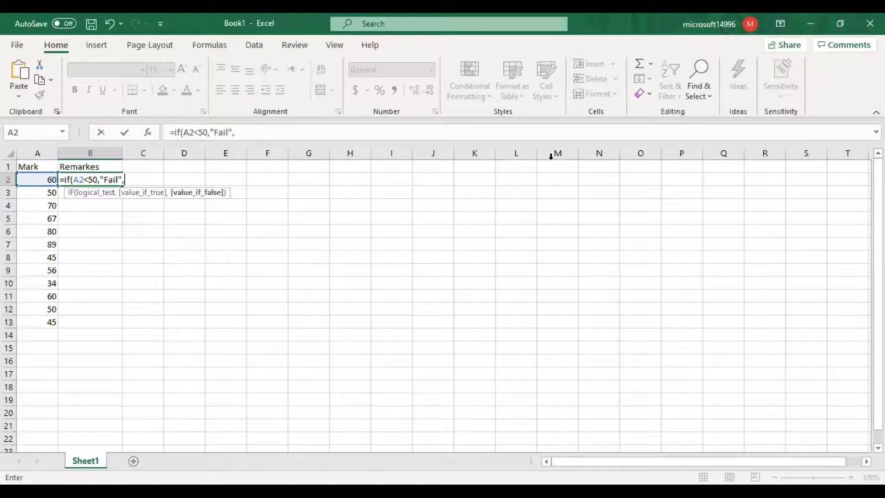
key(alt+Tab)
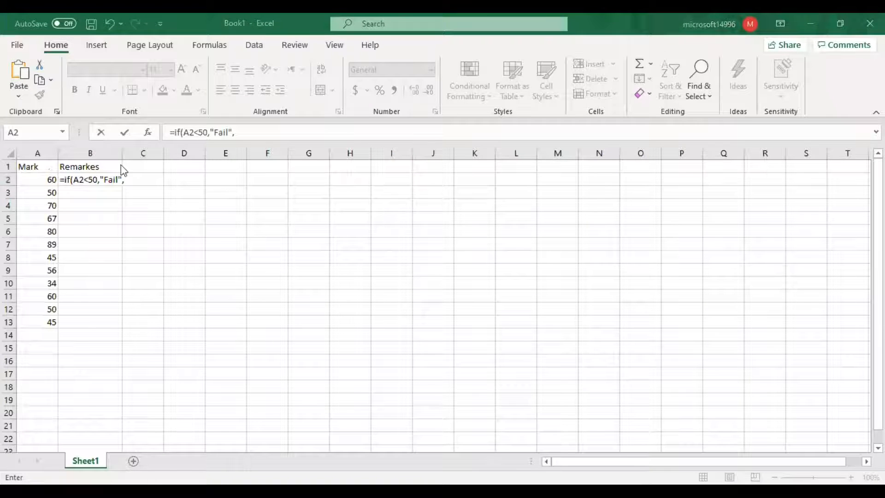
key(alt+Tab)
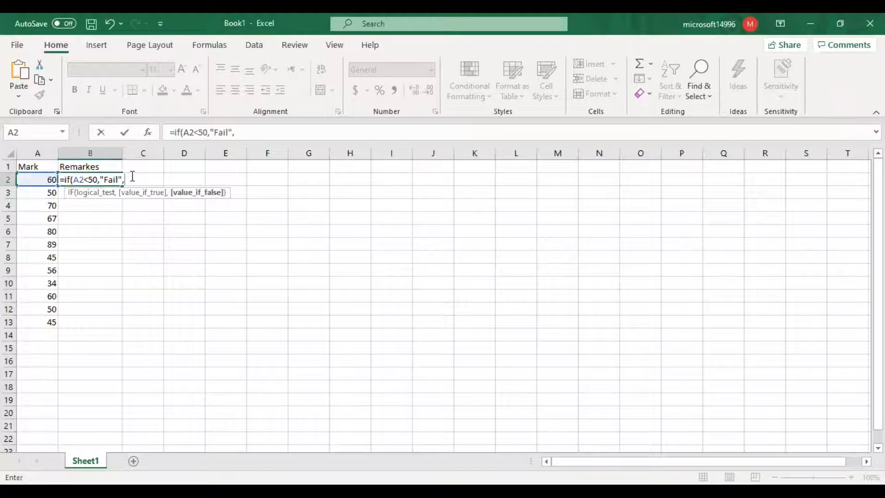
text("Pass"))
key(Return)
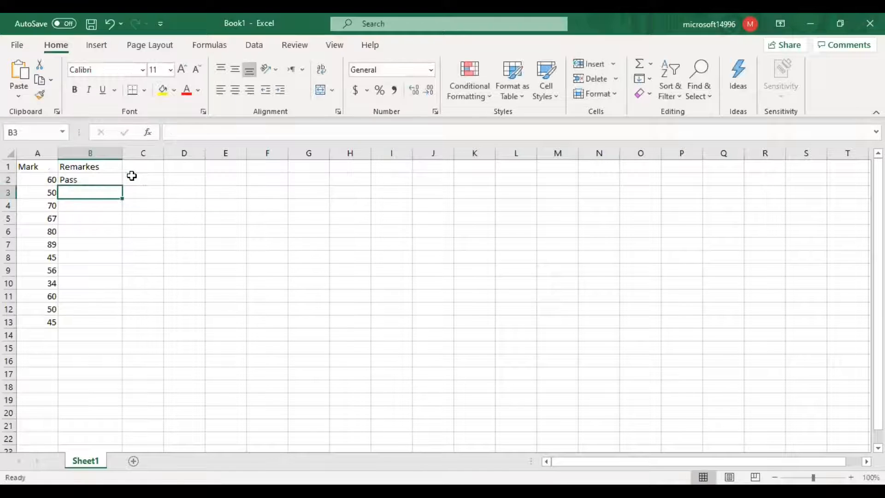
Step: Fill the B2 formula down through B13 and inspect the copied formulas in B8 and B12
click(117, 175)
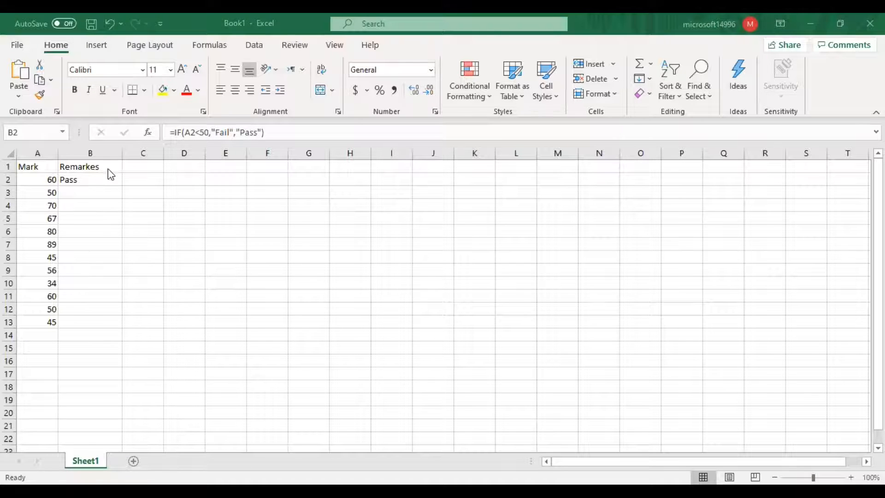
click(114, 180)
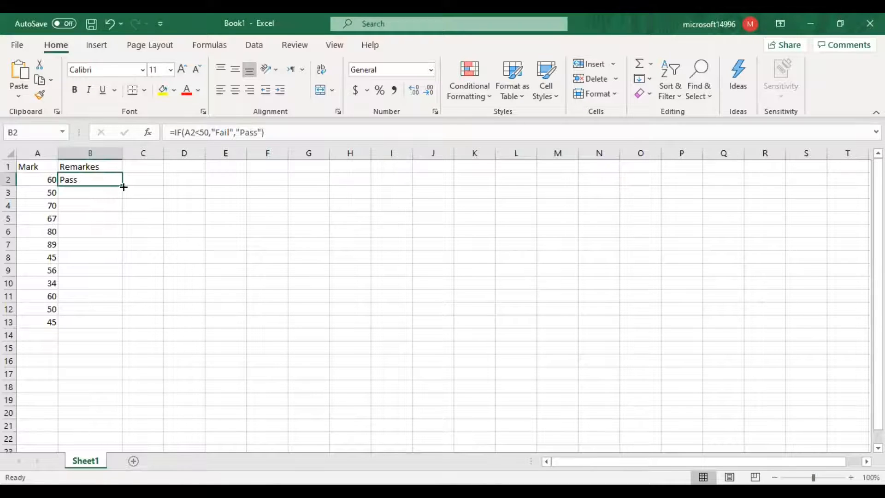
drag(123, 187, 120, 326)
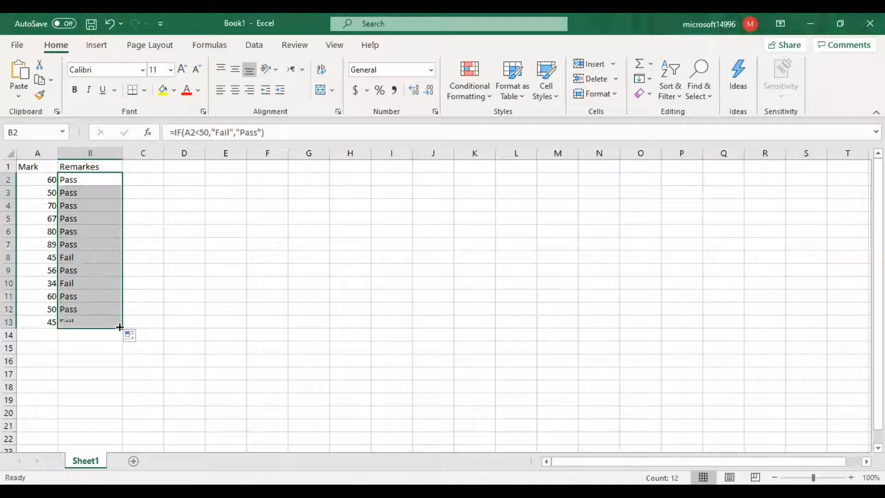
click(146, 251)
click(102, 257)
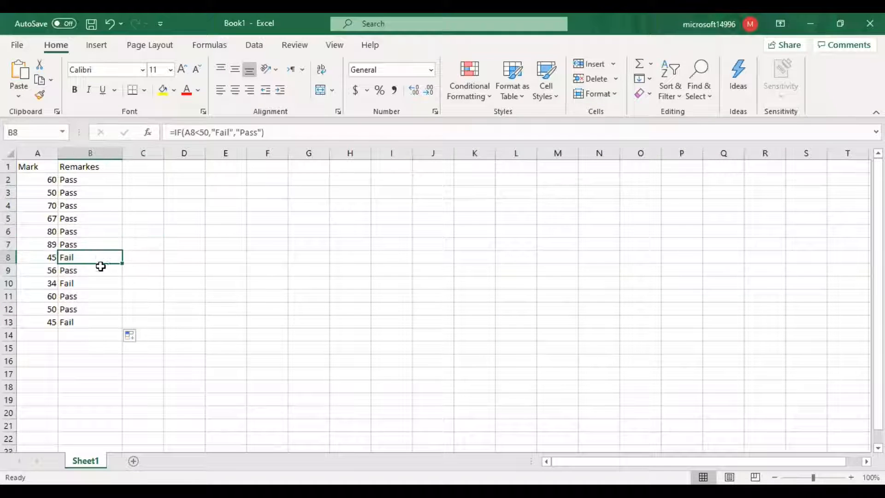
click(88, 308)
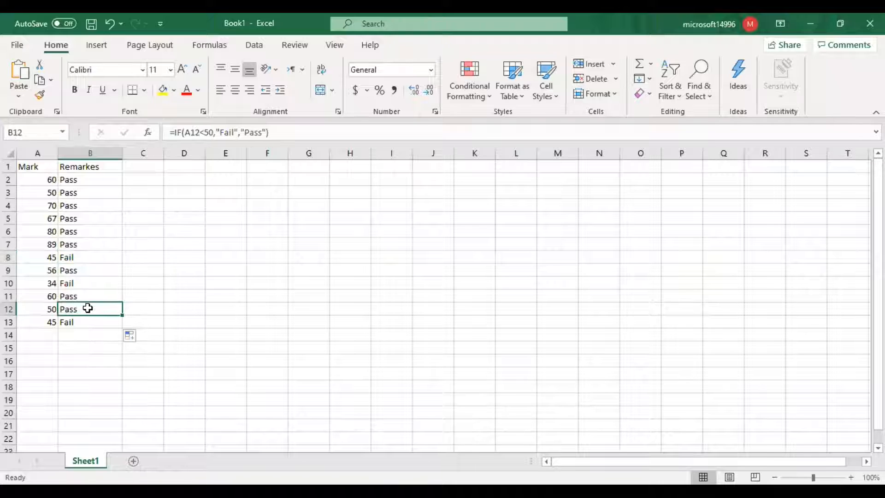
click(88, 257)
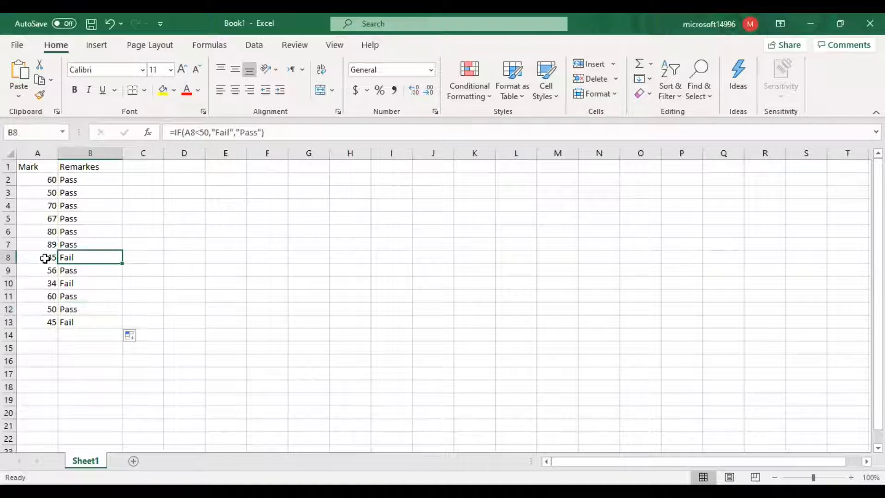
click(662, 116)
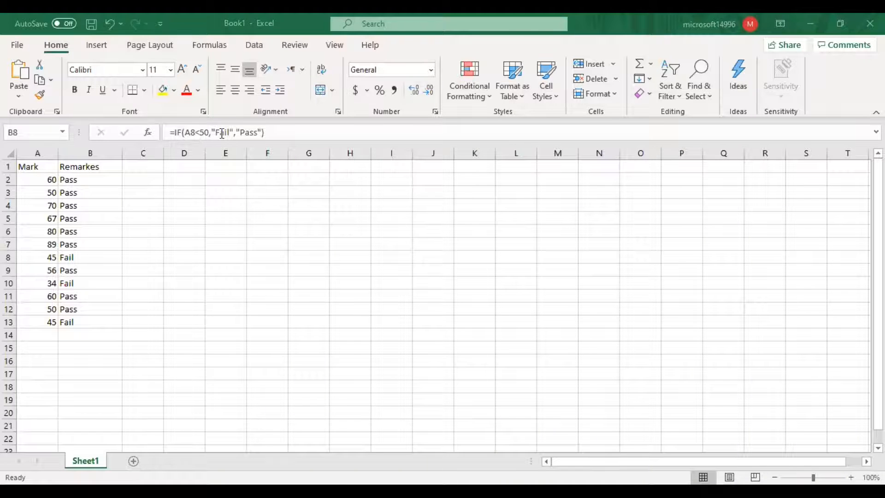
Step: Write the formula =if(A2>50,"Pass","fail") in cell C2
click(152, 182)
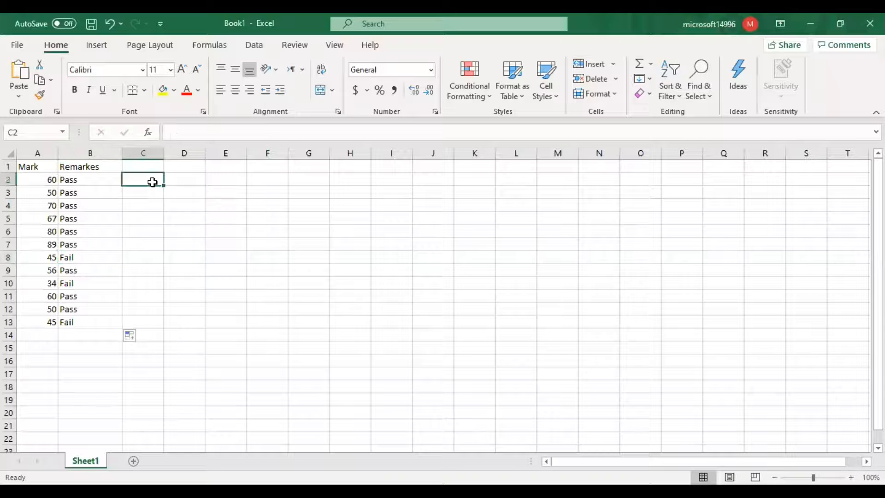
text(=i)
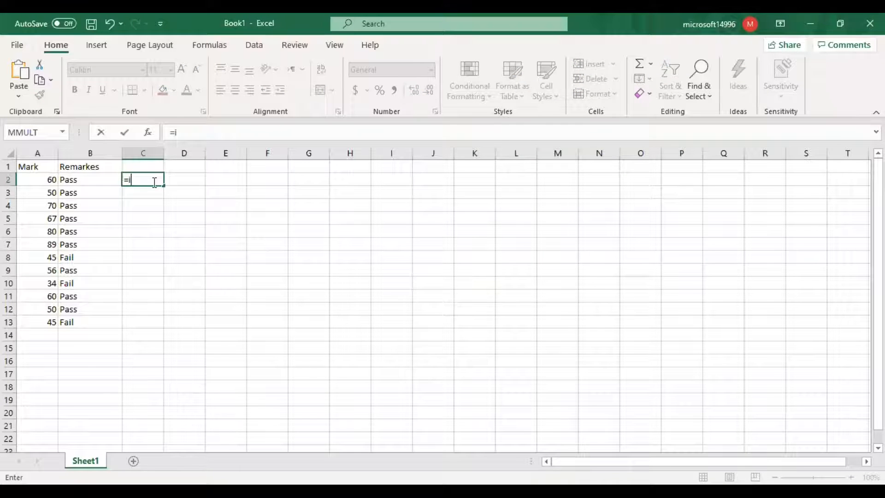
text(f(A2>)
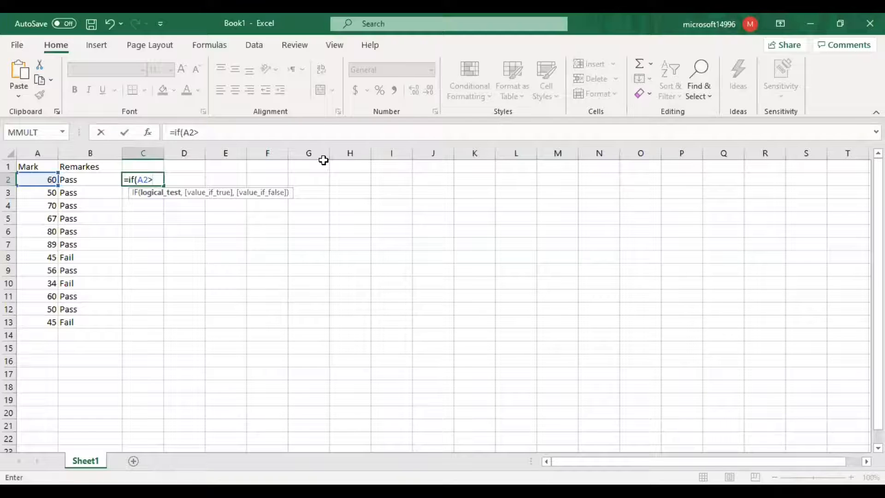
click(161, 180)
text(50,"P)
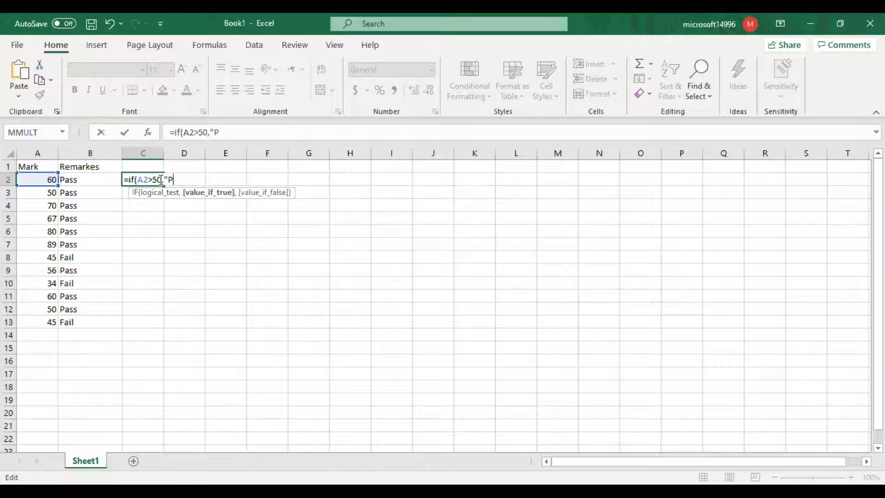
text(ass")
text(,"f)
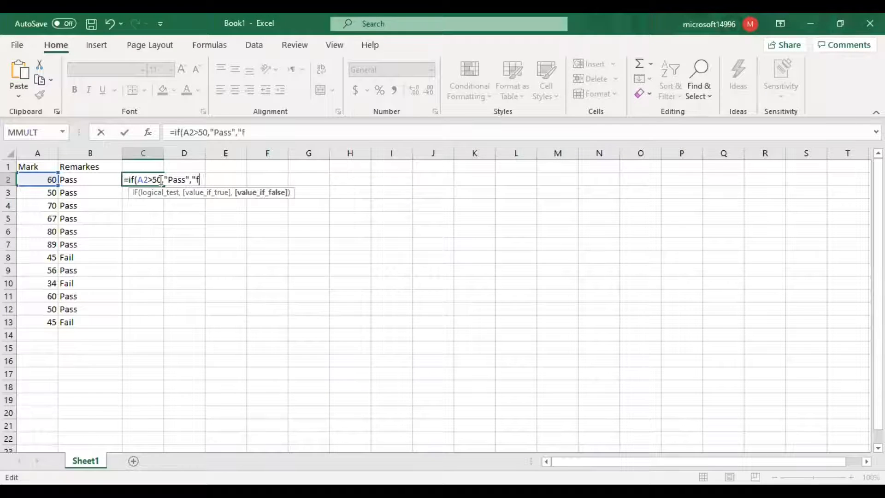
text(ail")
Step: Capitalize the value-if-false text in the C2 formula as "Fail" and commit the formula
click(199, 180)
key(BackSpace)
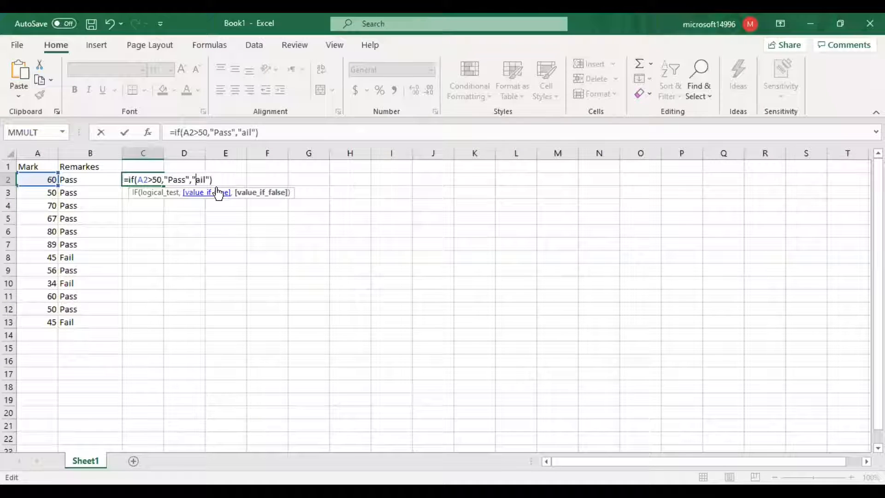
text(F)
key(Return)
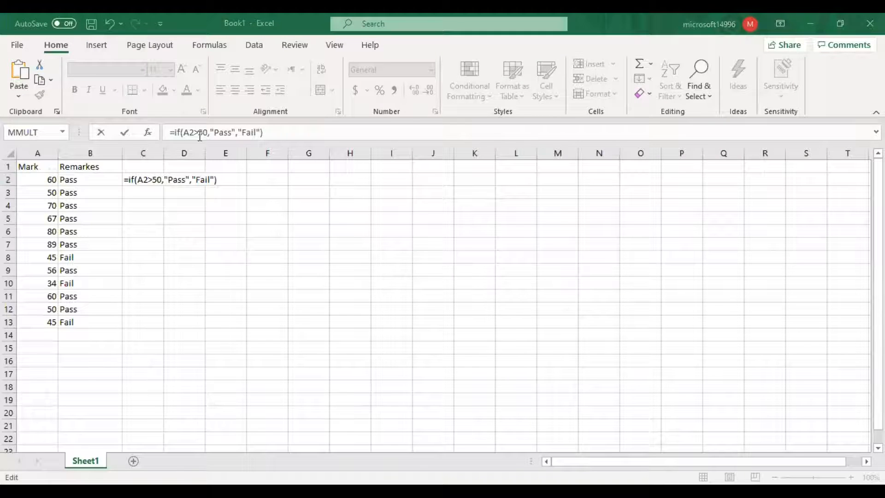
click(224, 136)
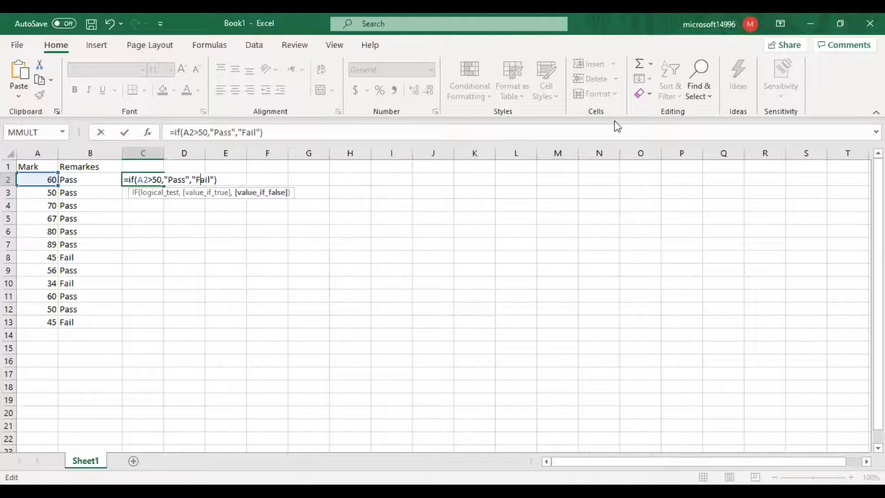
click(423, 137)
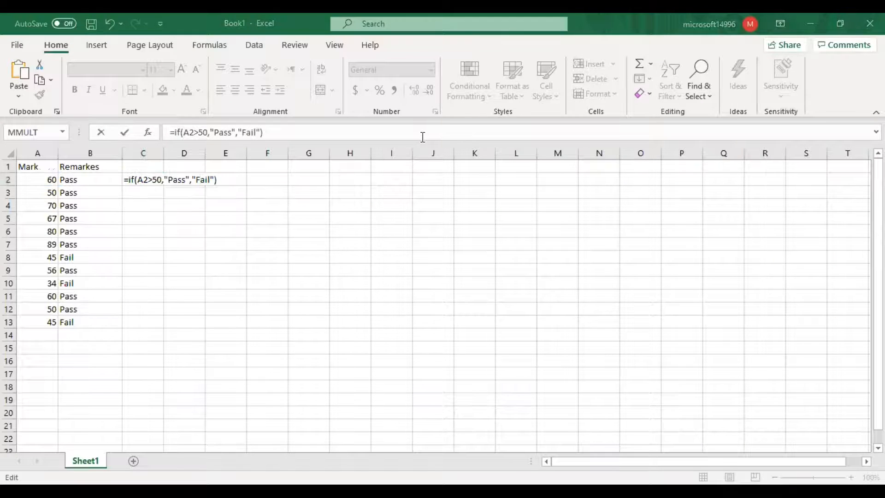
key(Return)
Step: Fill the C2 formula down through C13 and inspect the copied formula in C3
click(161, 179)
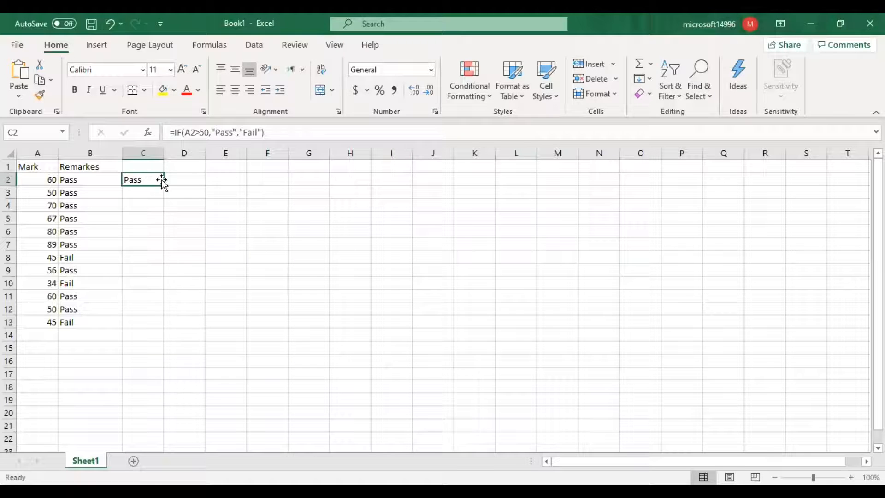
drag(164, 185, 165, 331)
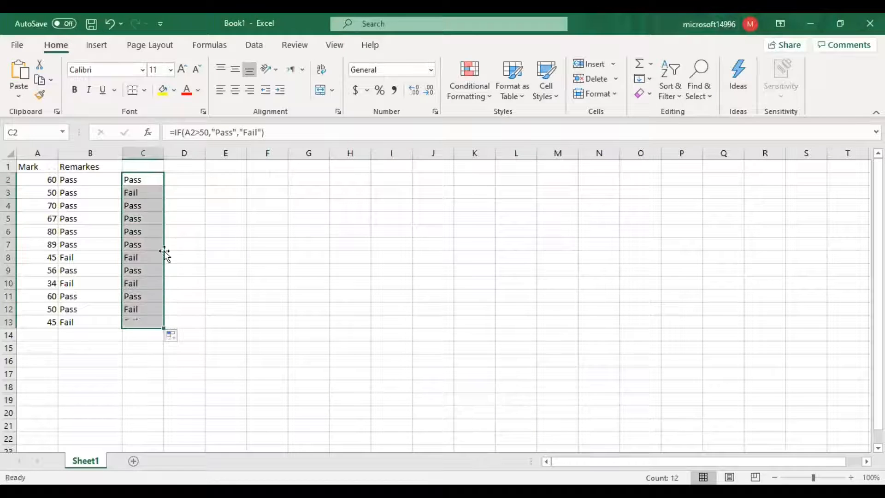
click(144, 192)
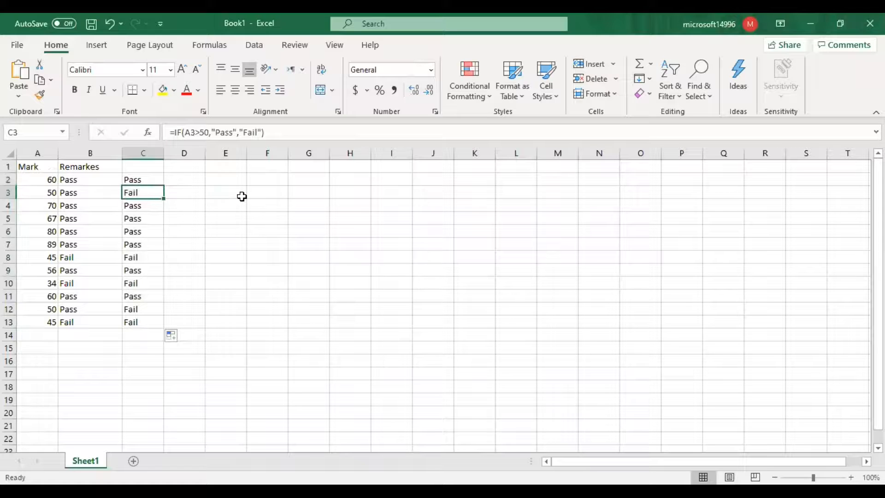
Step: Change the logical tests in the C3 and C2 formulas to greater than or equal to 50 (A3>=50 and A2>=50)
click(205, 134)
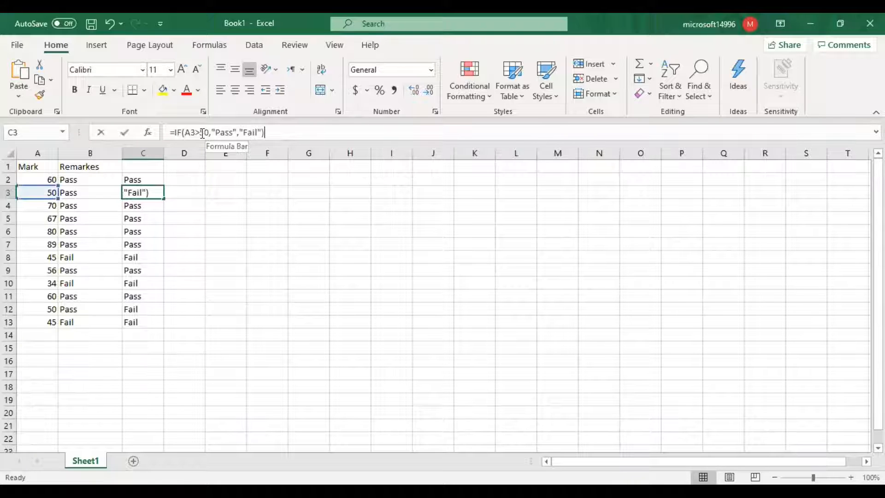
text(=)
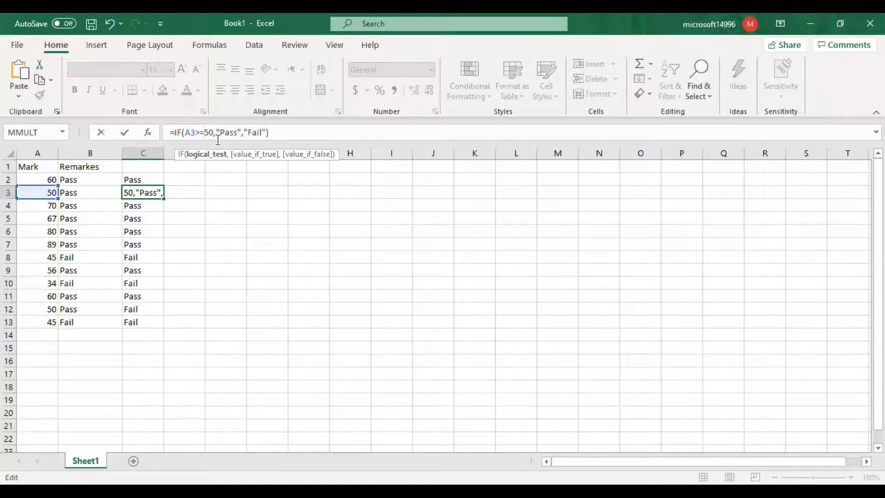
key(Return)
key(Up)
key(Up)
click(218, 140)
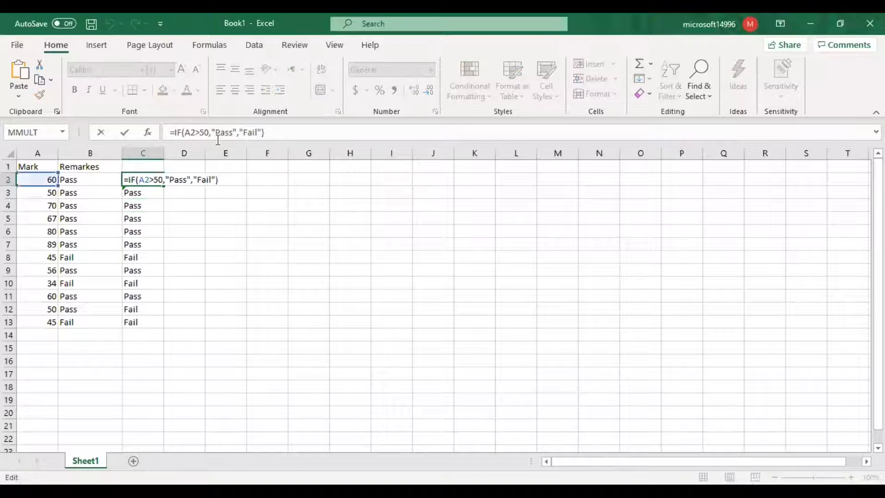
text(=)
key(Return)
key(Up)
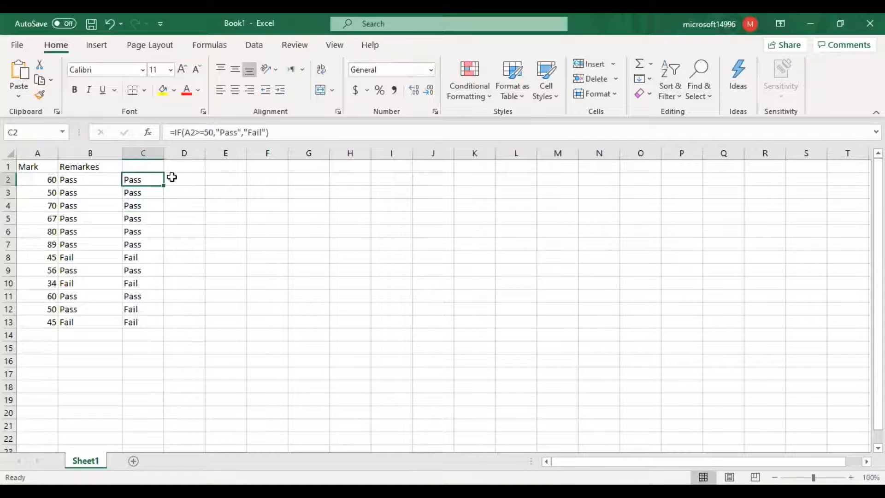
Step: Fill the revised C2 formula down through C13 and check the row 12 result against its mark
drag(167, 186, 150, 325)
click(140, 308)
drag(50, 312, 142, 302)
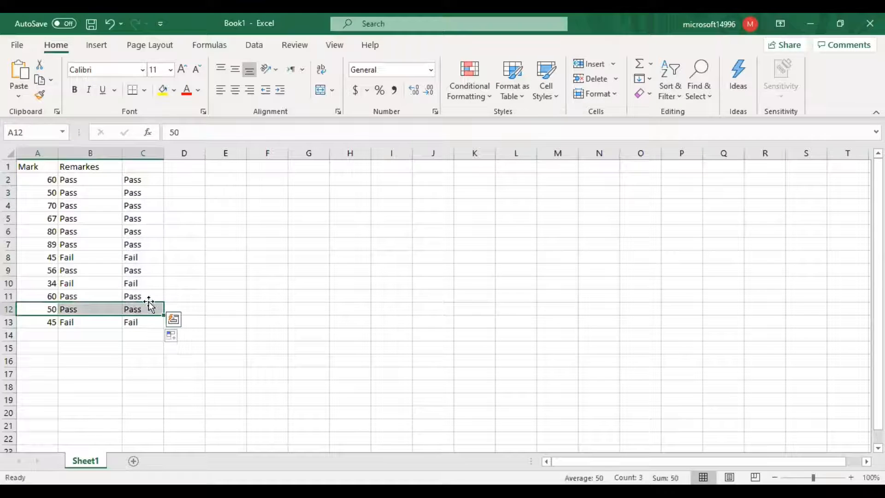
click(139, 181)
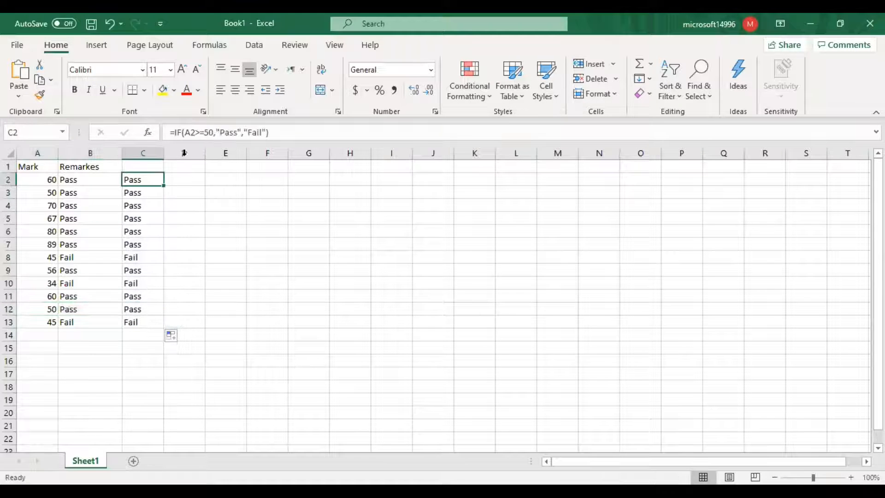
Step: Examine the >= operator in the C2 formula and compare it with the test used in the column B formulas
click(206, 133)
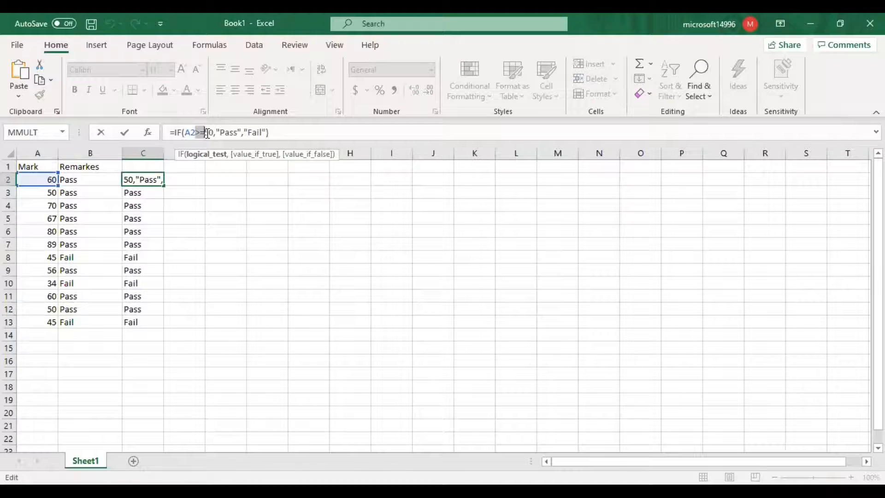
click(207, 134)
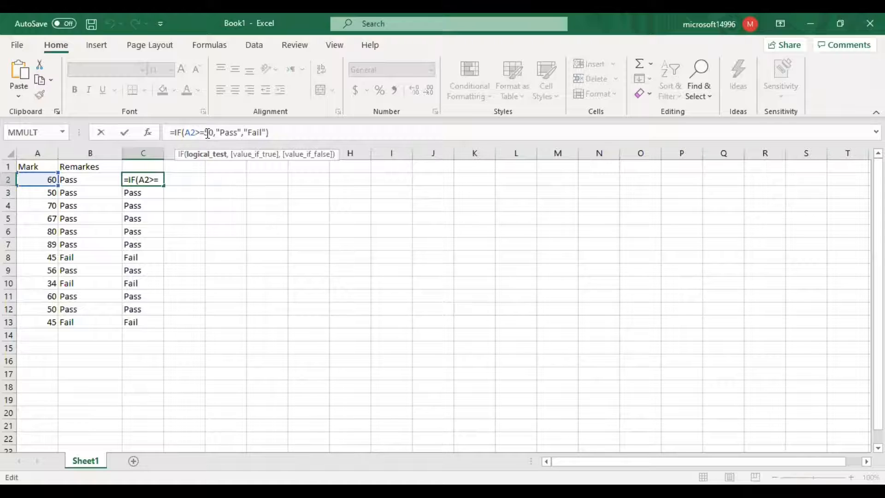
key(Return)
key(Up)
key(Left)
key(Right)
key(Up)
key(Left)
key(Down)
key(Down)
key(Down)
key(Down)
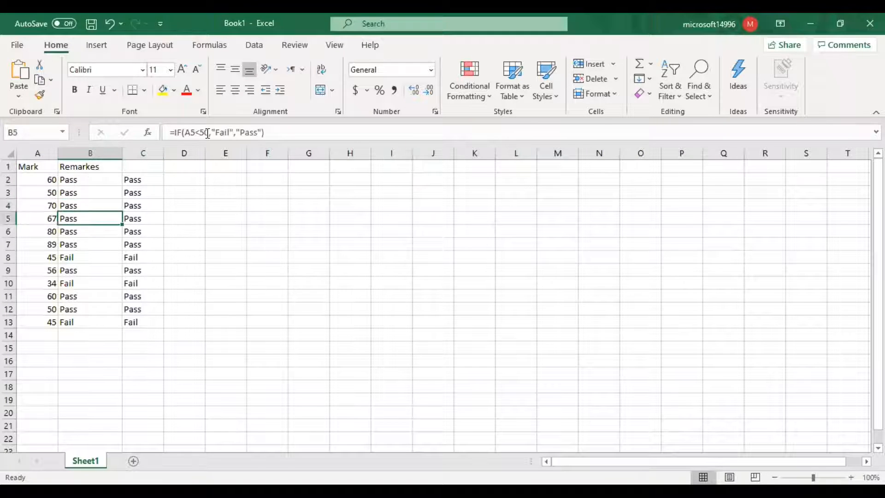
Step: Enter the column heading "Grades" in cell D1
key(Right)
key(Right)
key(Right)
key(Up)
key(Up)
key(Up)
key(Up)
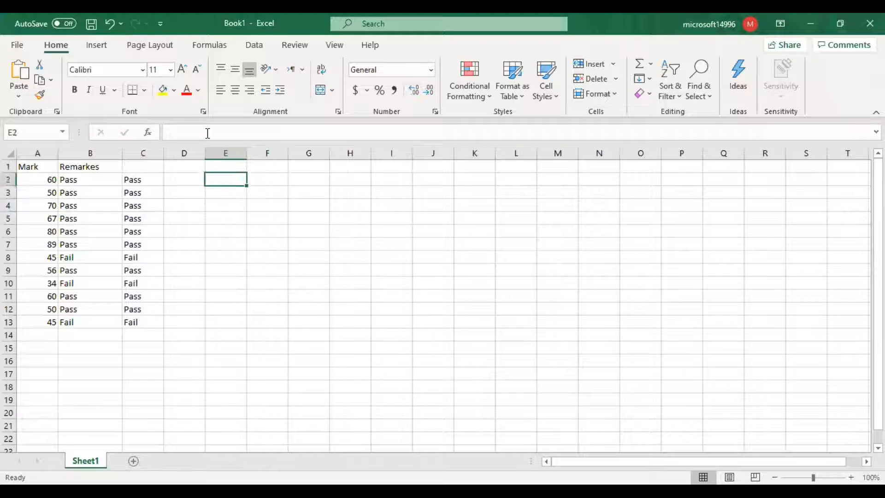
key(Left)
text(Grades)
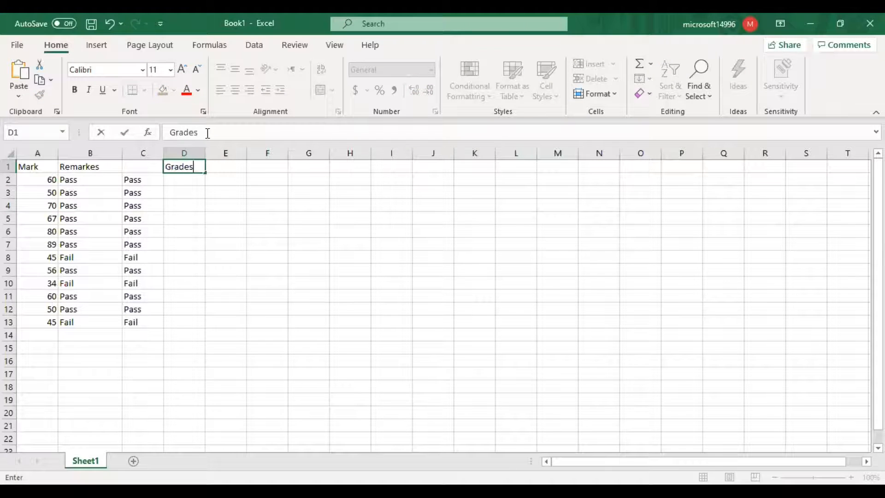
key(Return)
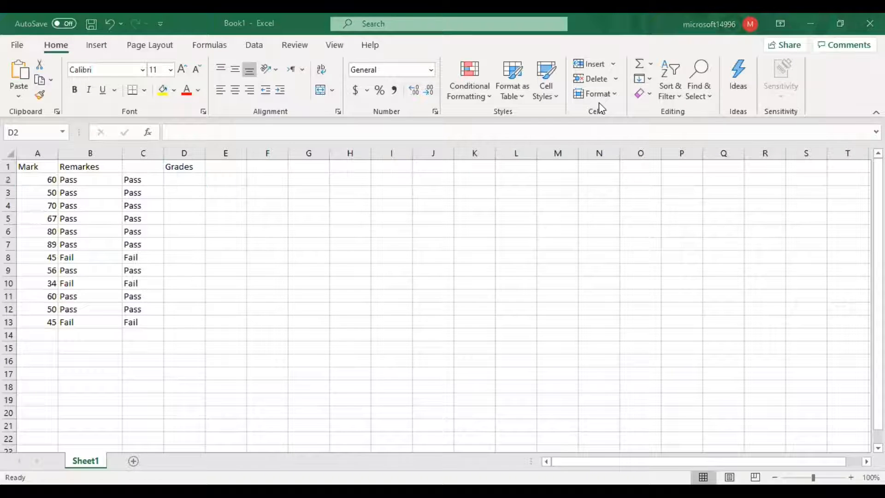
Step: Enter the formula =if(A2>=80,"A","B") in D2 and fill it down through D13
click(189, 180)
text(=)
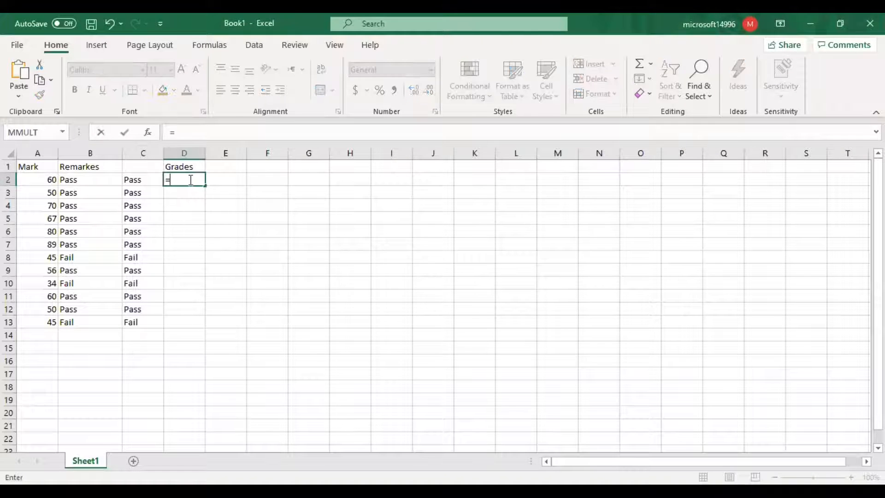
text(if()
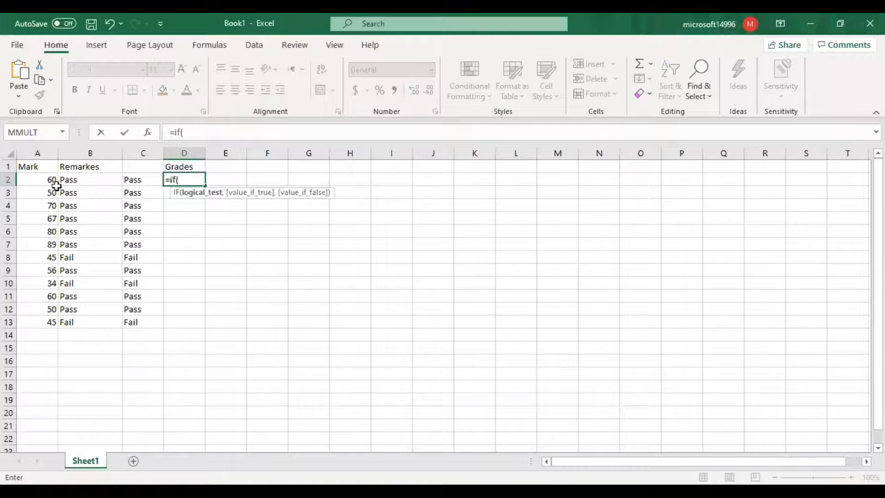
click(47, 181)
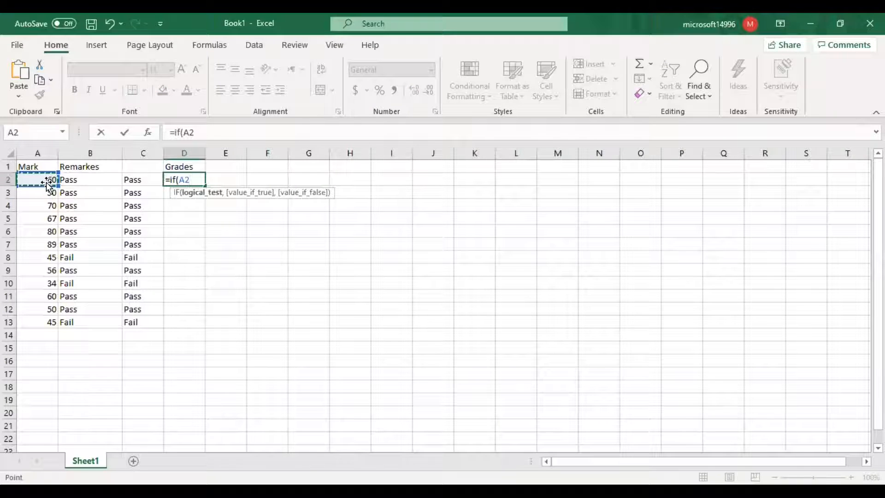
text(>=80,"A)
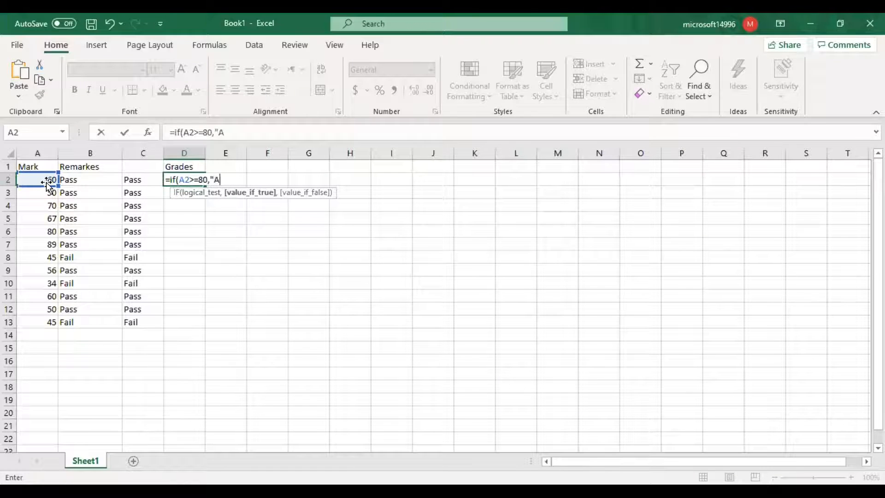
text(",)
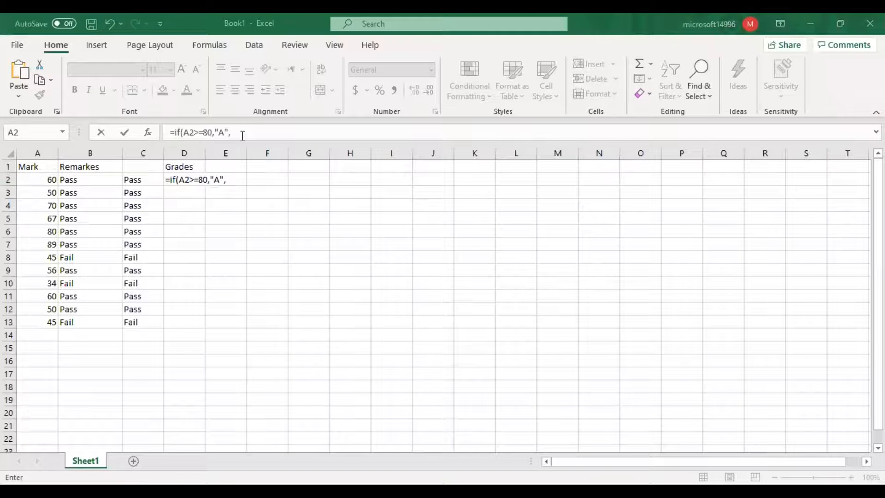
text("B)
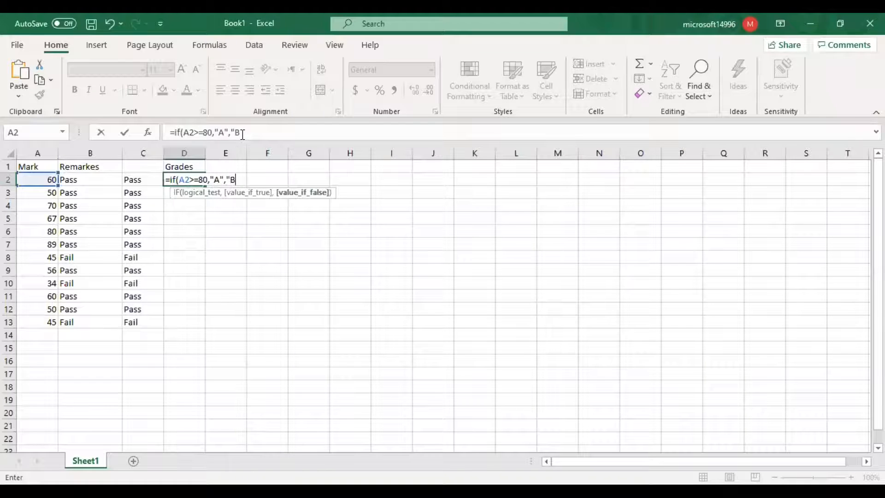
text("))
key(Return)
click(197, 178)
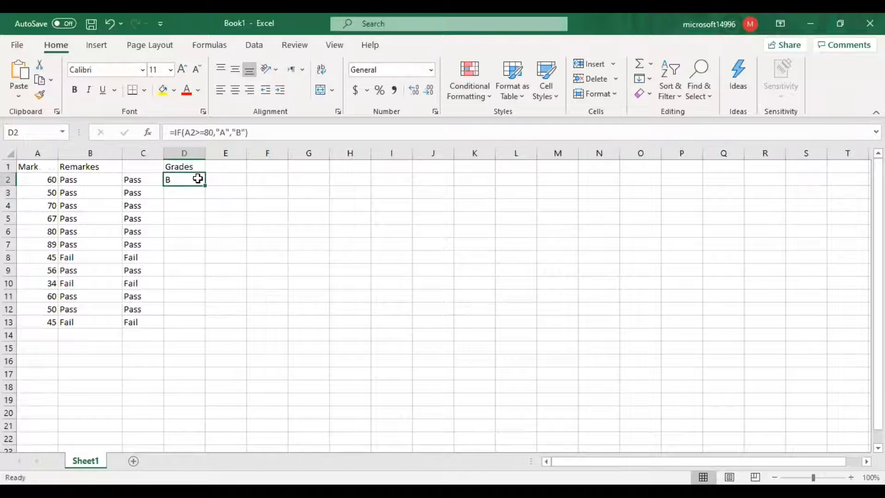
drag(205, 187, 216, 327)
click(186, 229)
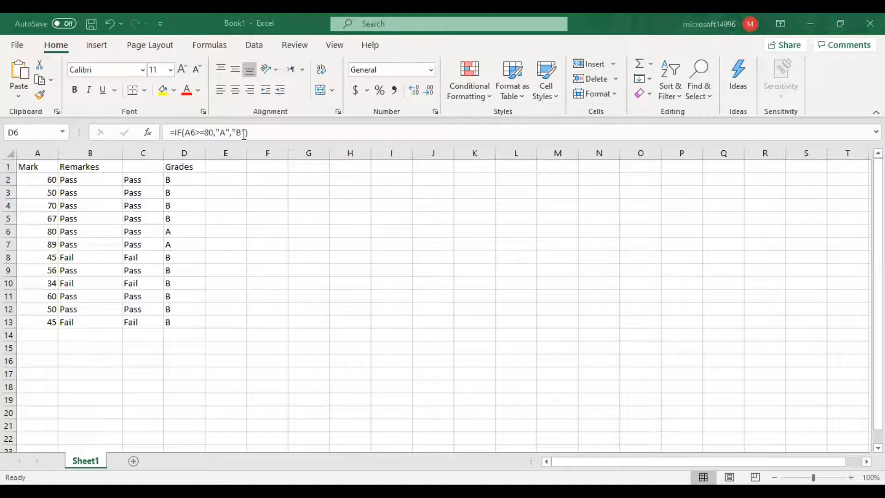
click(269, 134)
click(247, 133)
key(BackSpace)
key(BackSpace)
key(BackSpace)
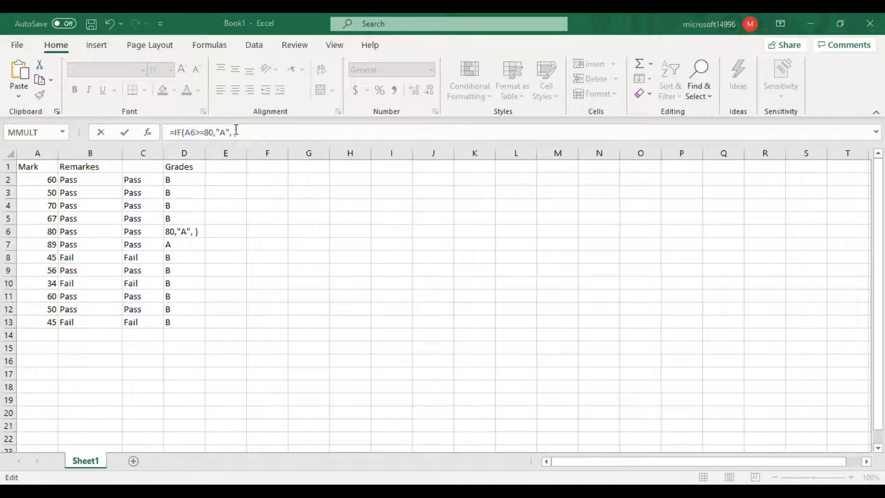
click(260, 140)
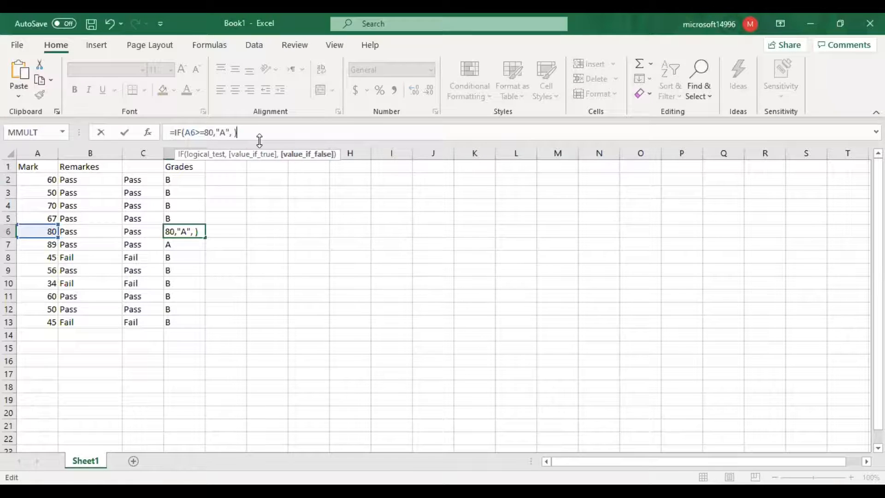
text(if()
key(BackSpace)
key(BackSpace)
key(BackSpace)
key(BackSpace)
text("B")
key(ctrl+Return)
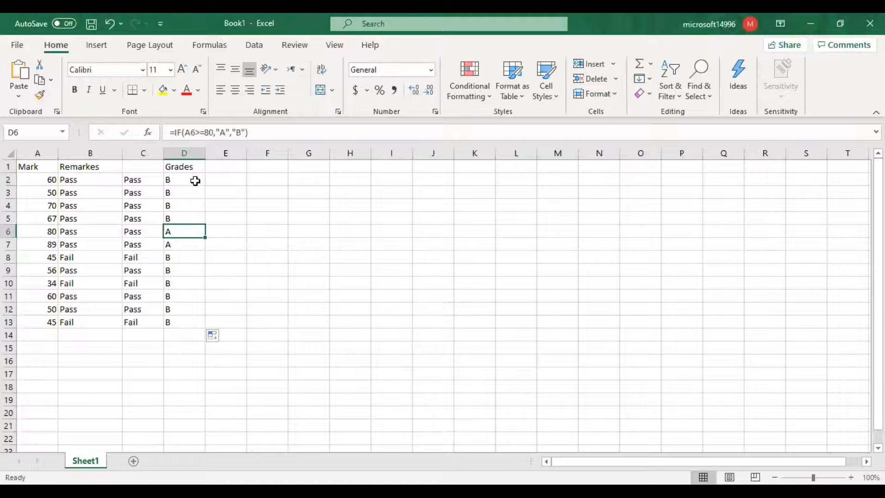
Step: Replace the "B" result in the D2 formula with a nested if(a2>70,"B"
click(196, 181)
double_click(198, 181)
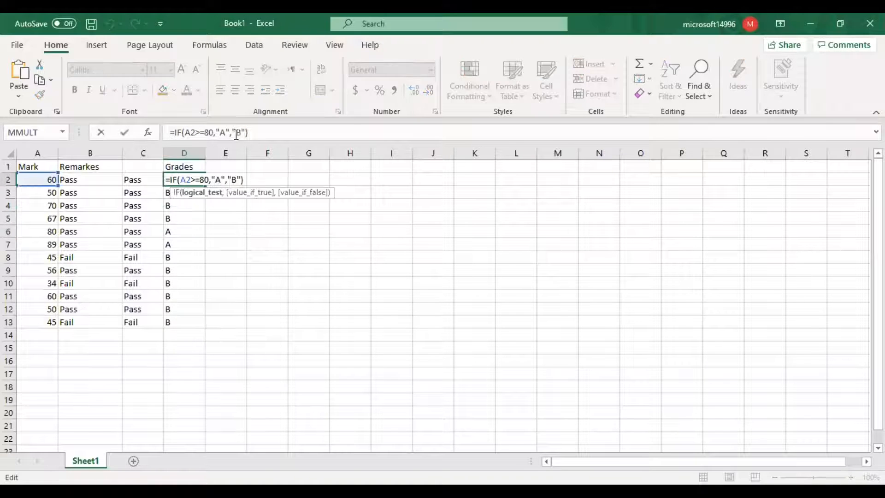
drag(232, 132, 246, 133)
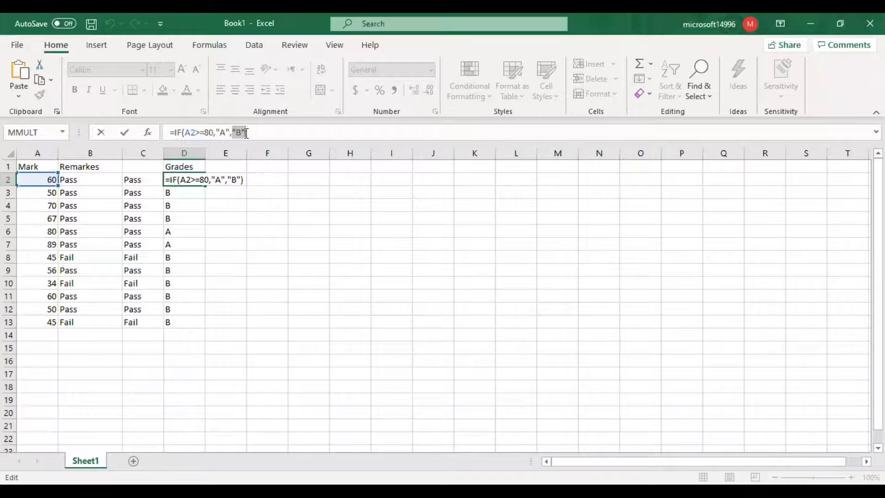
text(if()
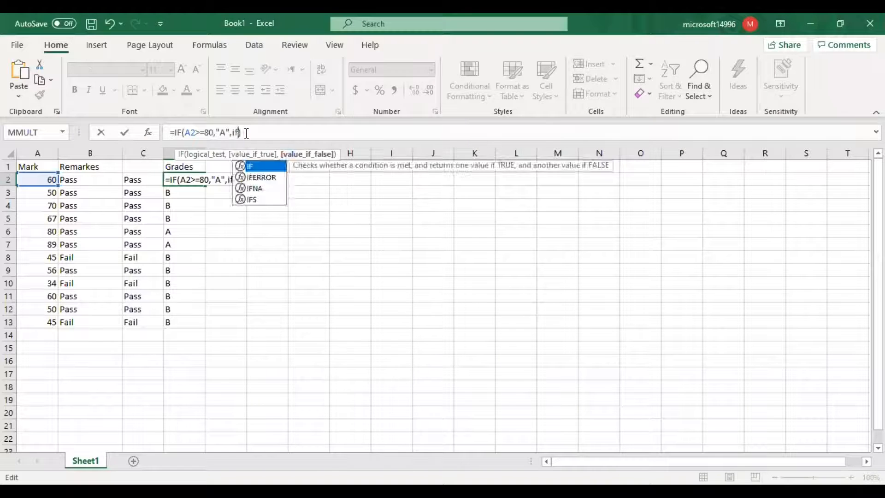
text(a2>)
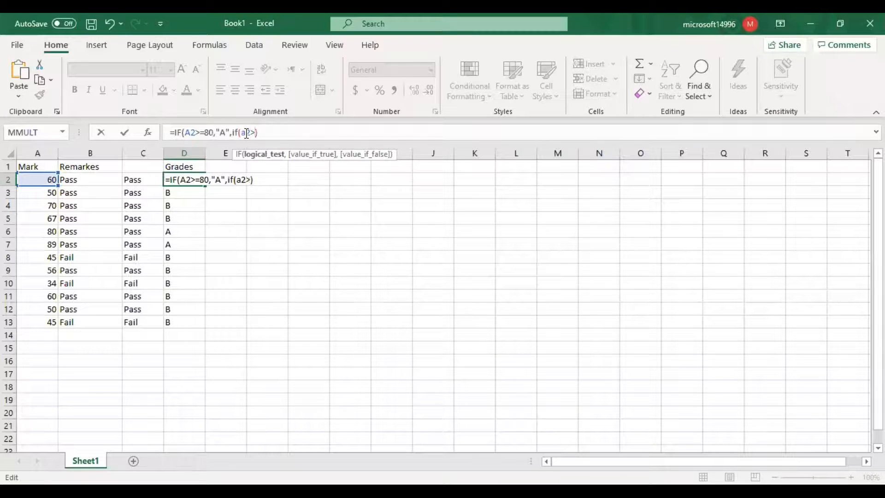
text(70,"B")
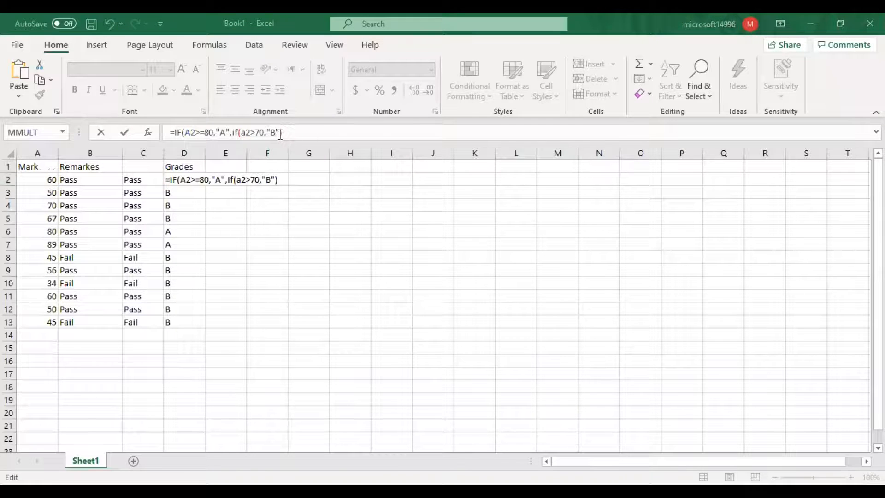
Step: Add another nested test, if(A2>60,"C", after the "B" result in the D2 formula
click(207, 133)
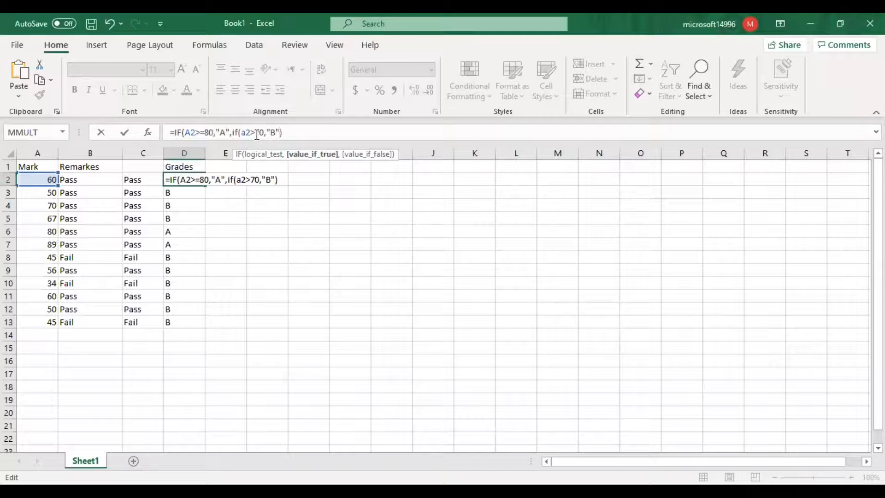
click(256, 134)
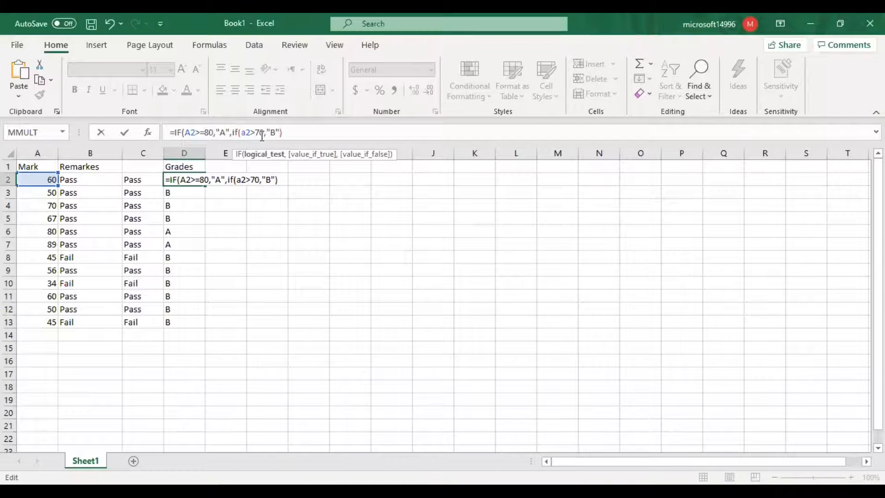
click(279, 134)
text(, i)
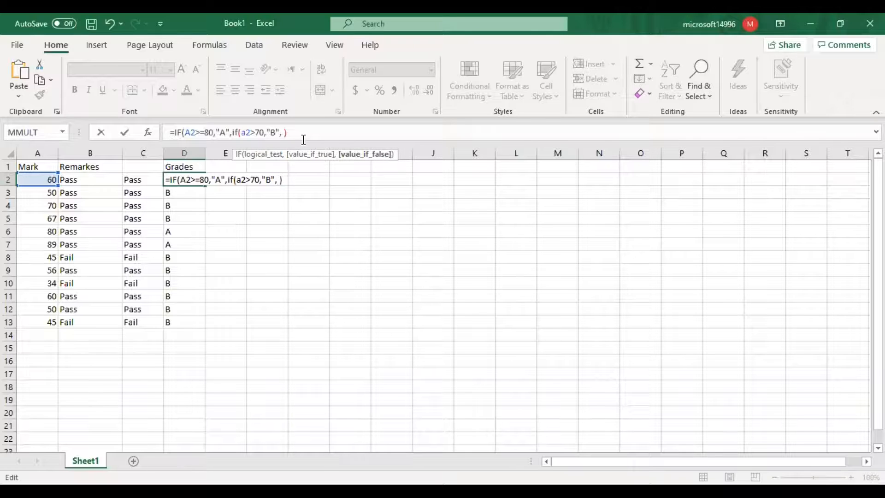
text(f()
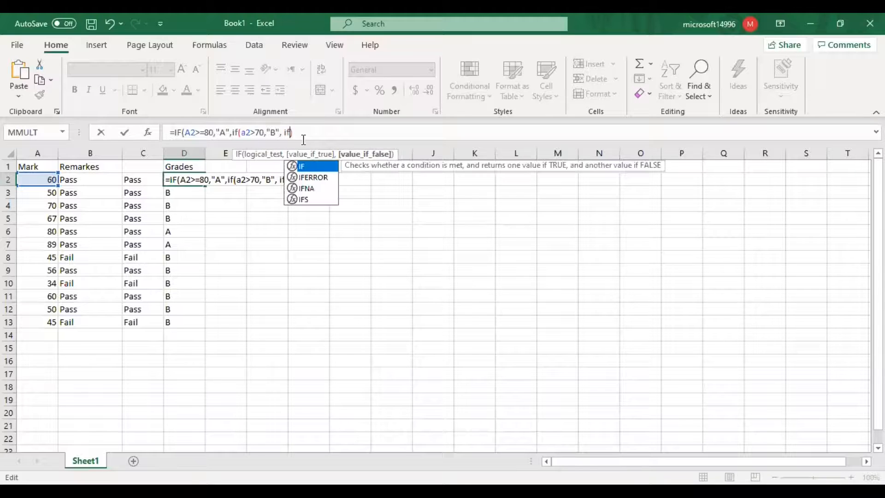
text(A2)
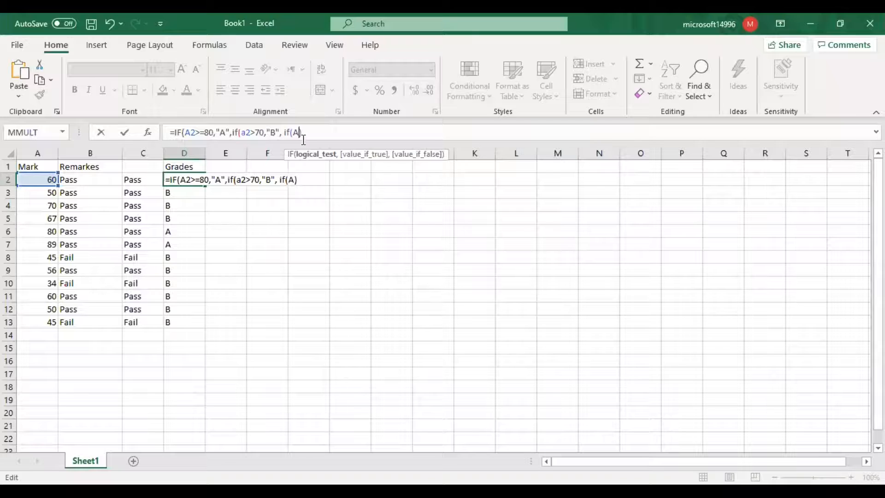
text(>69)
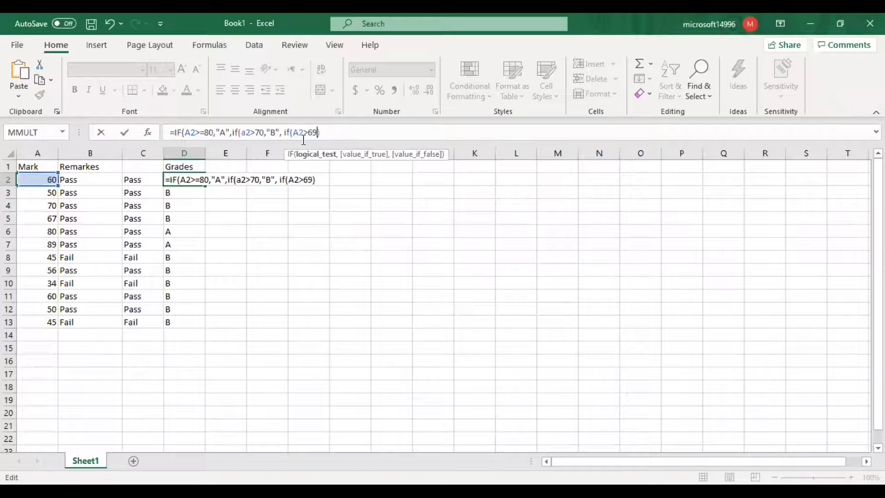
key(BackSpace)
text(0,"C")
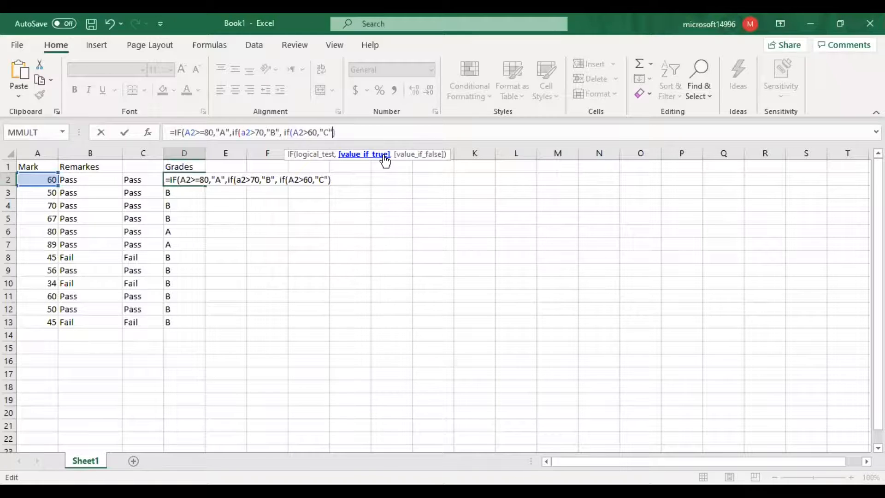
Step: Add the nested test if(A2>50,"D") to D2, close all the IF brackets and accept the suggested formula correction
text(, if(A2>)
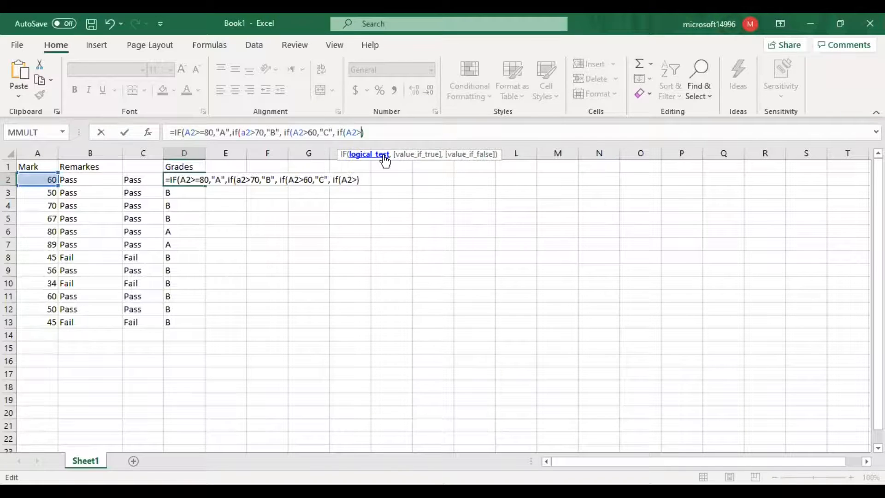
text(50))
text(,:)
key(BackSpace)
text("D")
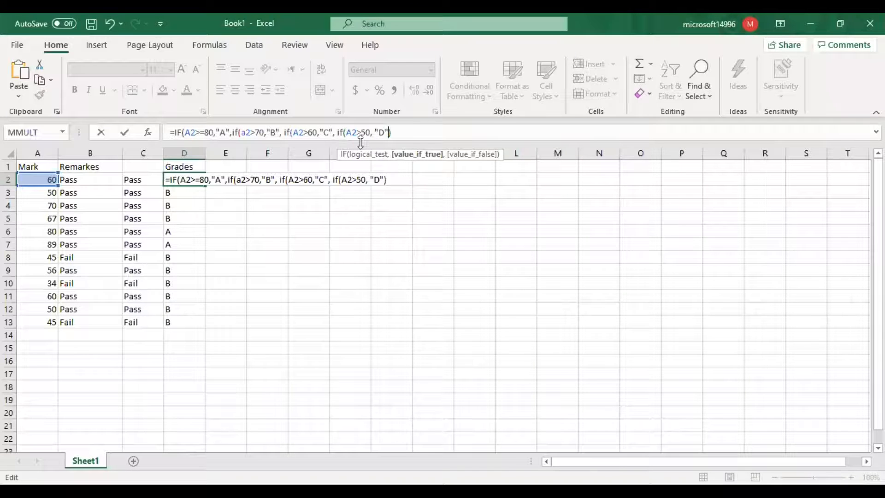
key(Right)
text()))
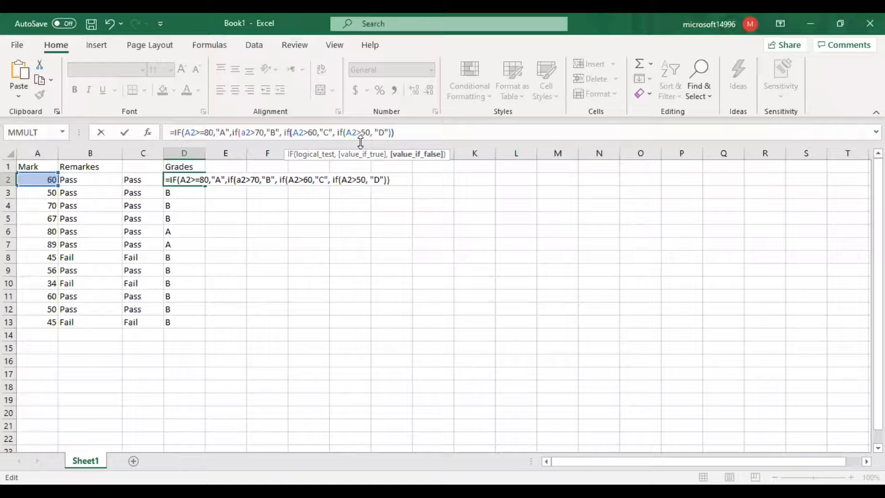
text()))
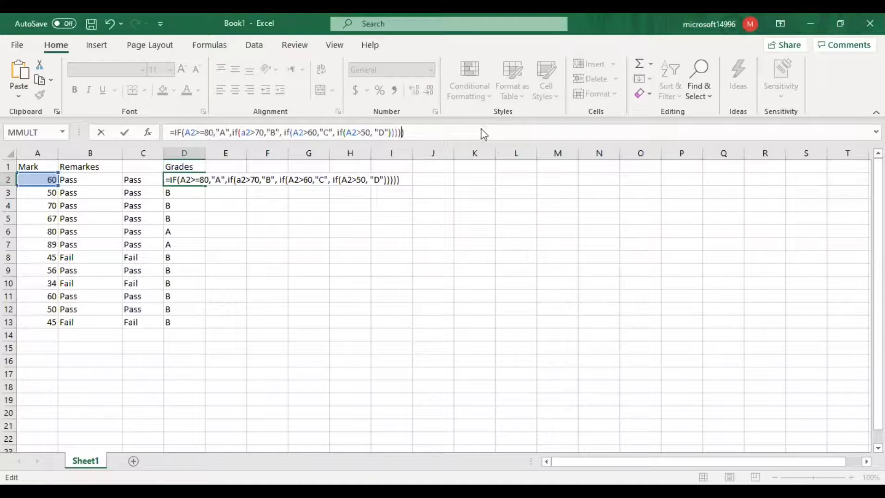
key(Return)
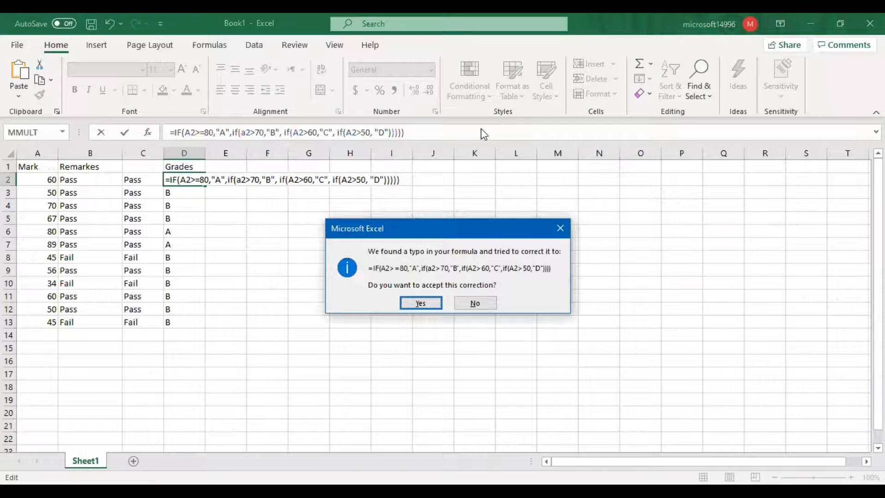
key(Return)
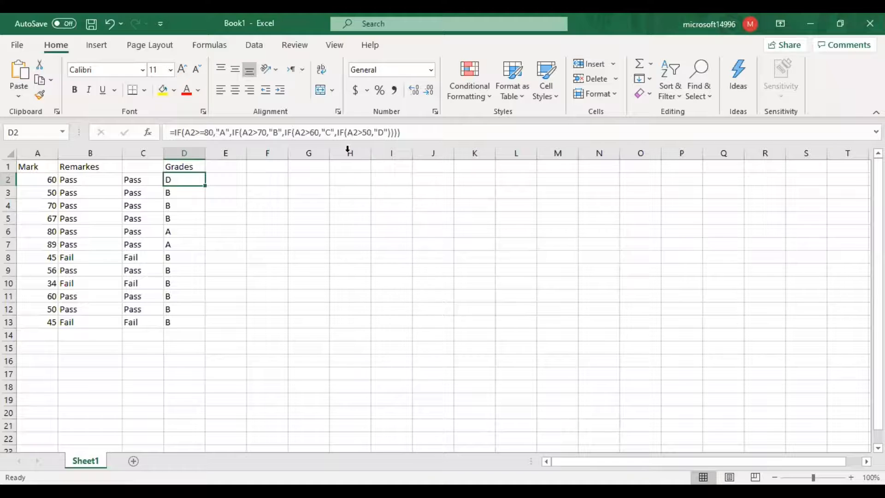
Step: Change the C-grade test in the D2 formula to A2>=60
click(311, 135)
text(=)
key(Return)
key(Up)
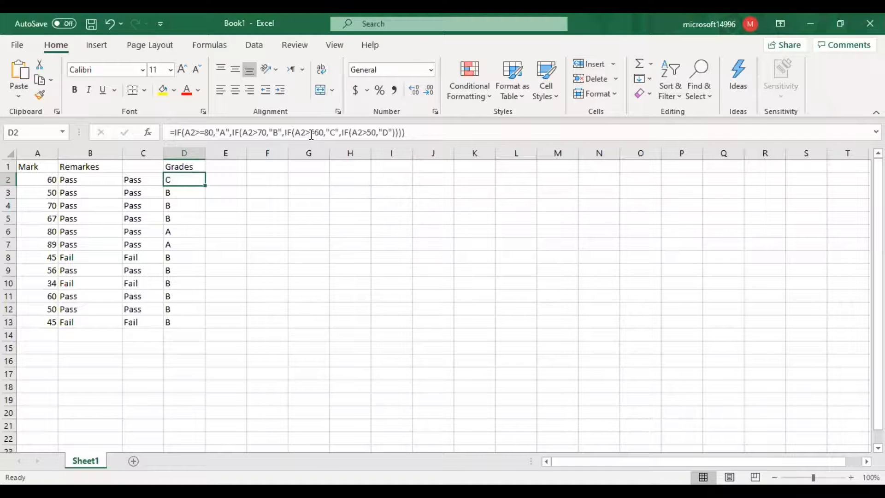
Step: Change the B and D grade tests in D2 to A2>=70 and A2>=50, and fill the formula down through D13
click(259, 133)
text(=)
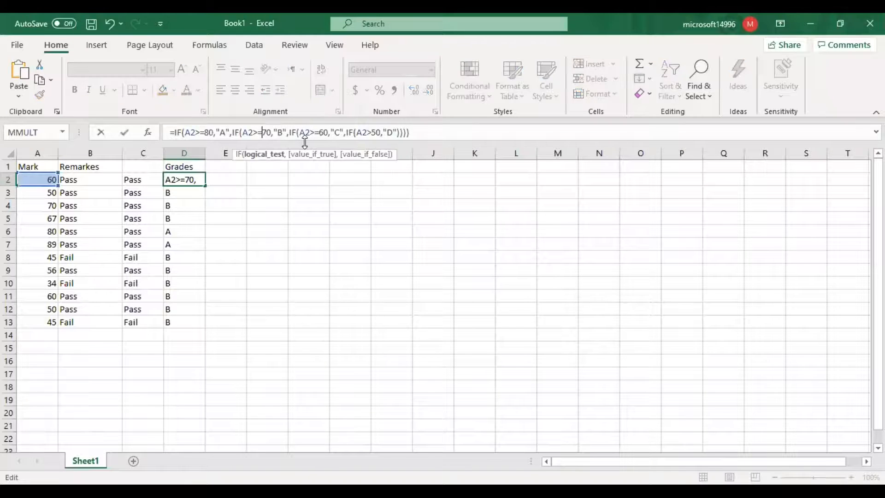
click(374, 134)
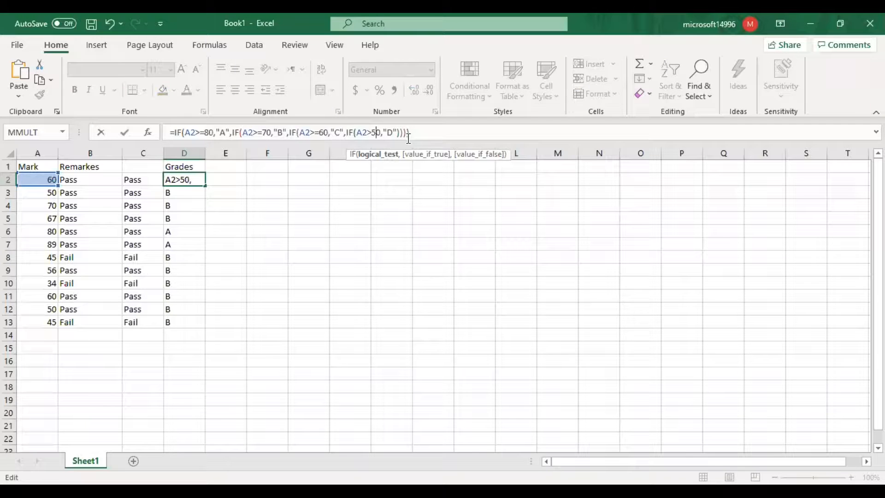
text(=)
key(Return)
key(Up)
drag(206, 186, 194, 323)
Step: Add "Fail" as the false value of the innermost IF in the D2 formula
click(188, 179)
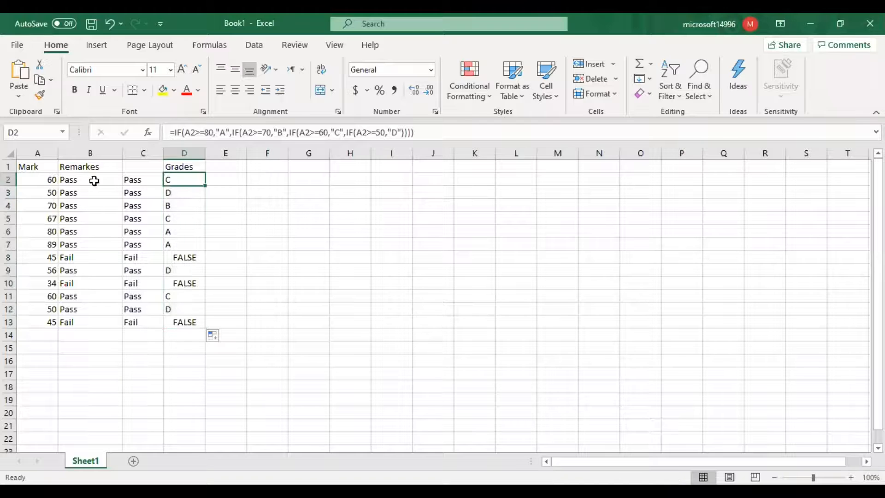
click(51, 180)
click(189, 179)
click(402, 132)
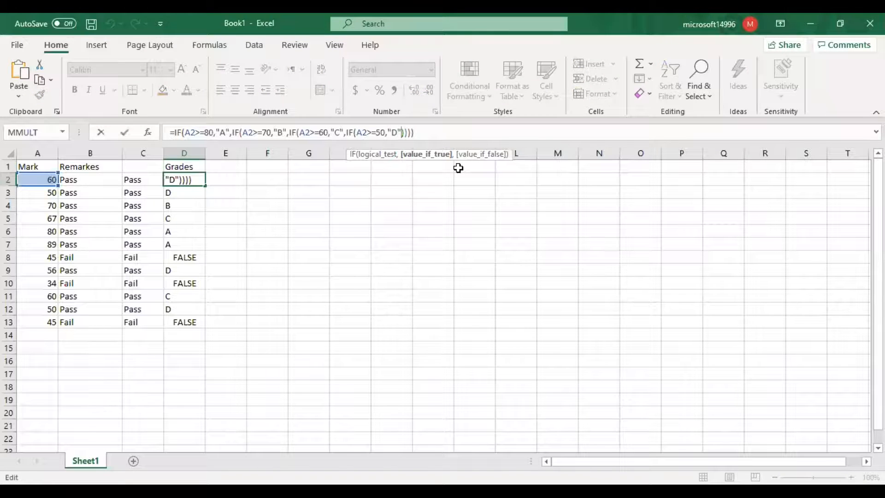
text(, "Fai)
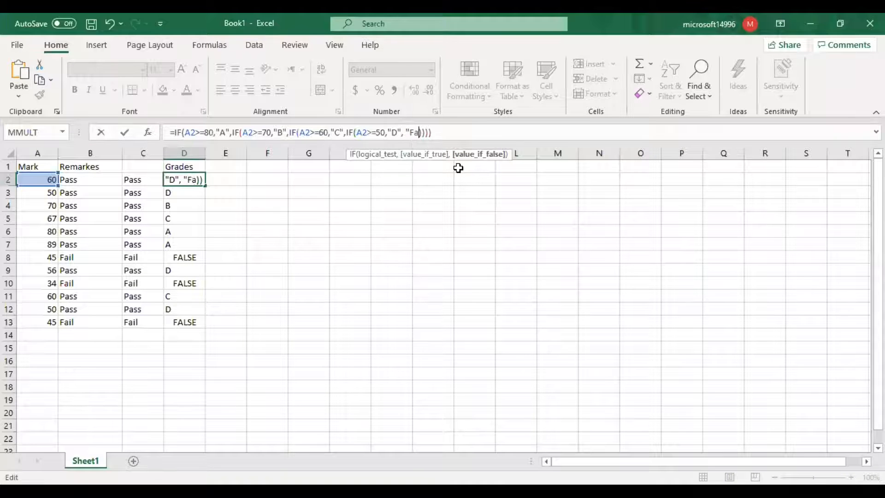
text(;")
key(BackSpace)
key(BackSpace)
text(l")
key(Return)
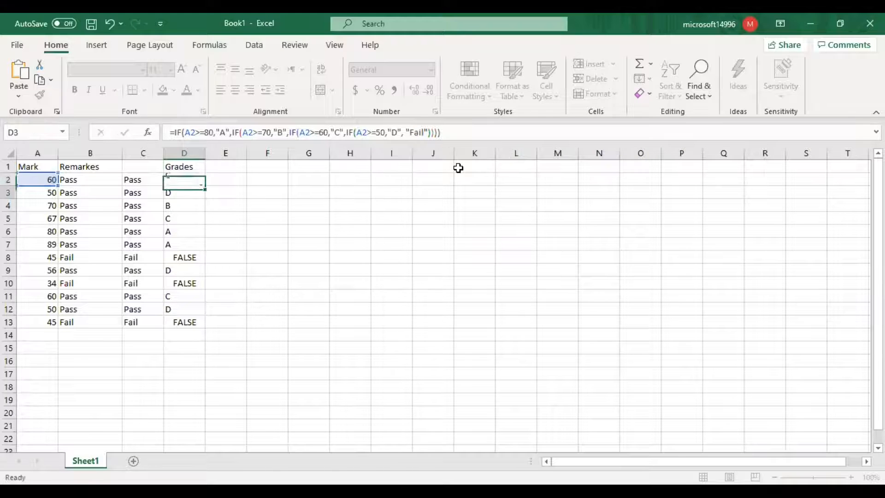
Step: Fill the D2 formula with the "Fail" result down through D13 and check cell D8
key(Up)
drag(206, 185, 206, 328)
click(192, 259)
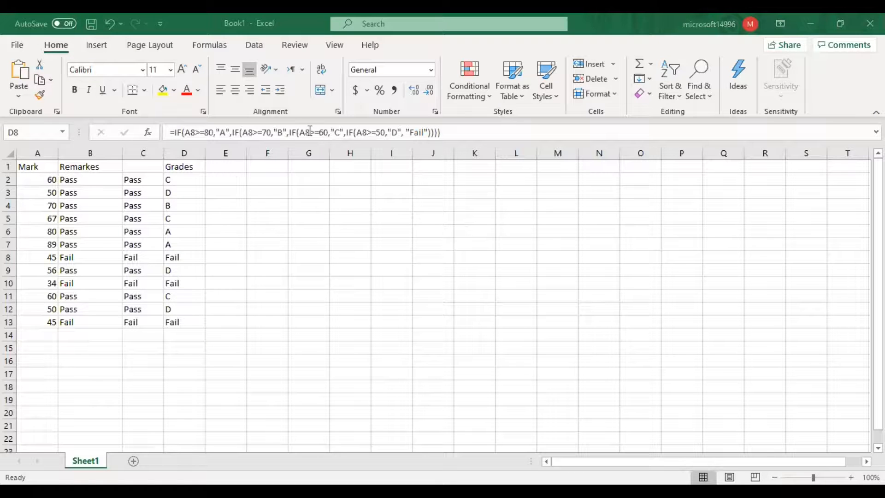
Step: Examine each nested IF test in the D2 formula in turn, from the A grade through to the final "Fail" value
click(203, 179)
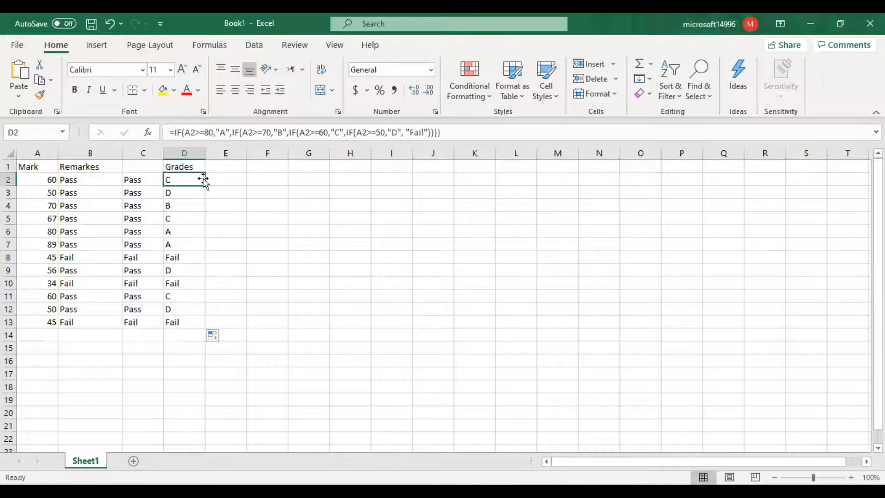
click(226, 129)
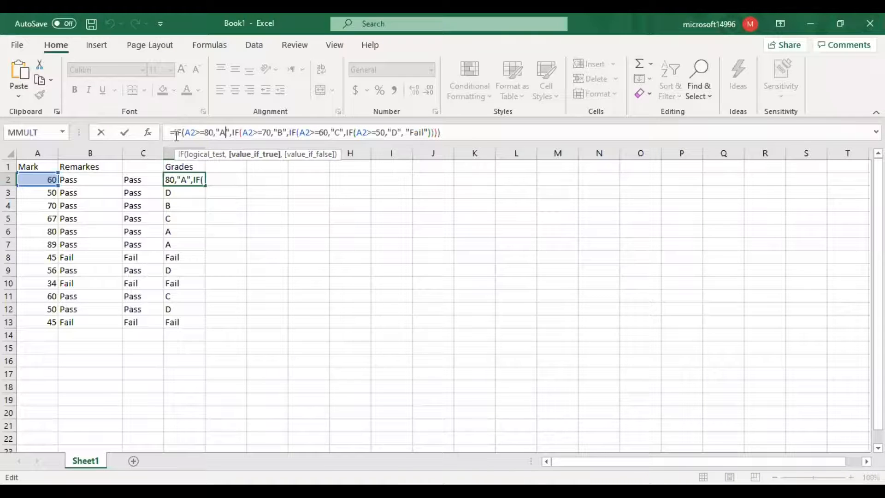
drag(176, 133, 231, 133)
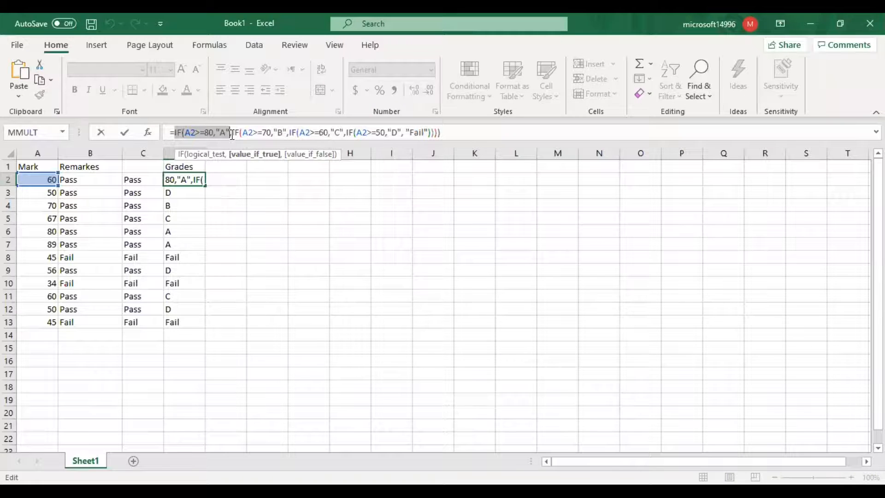
drag(231, 133, 286, 132)
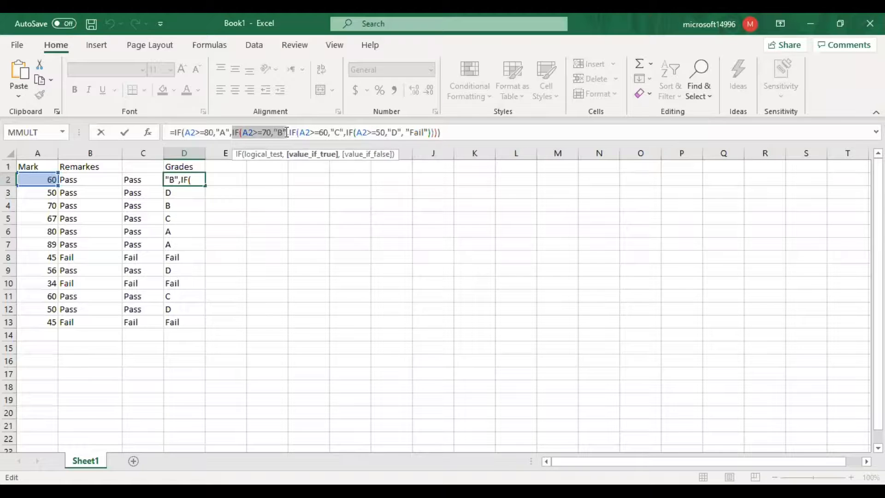
drag(286, 132, 345, 133)
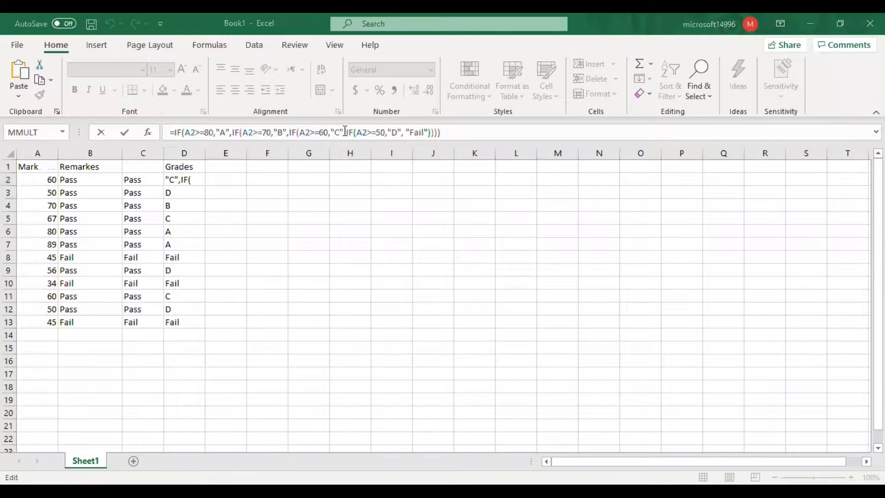
drag(346, 132, 391, 132)
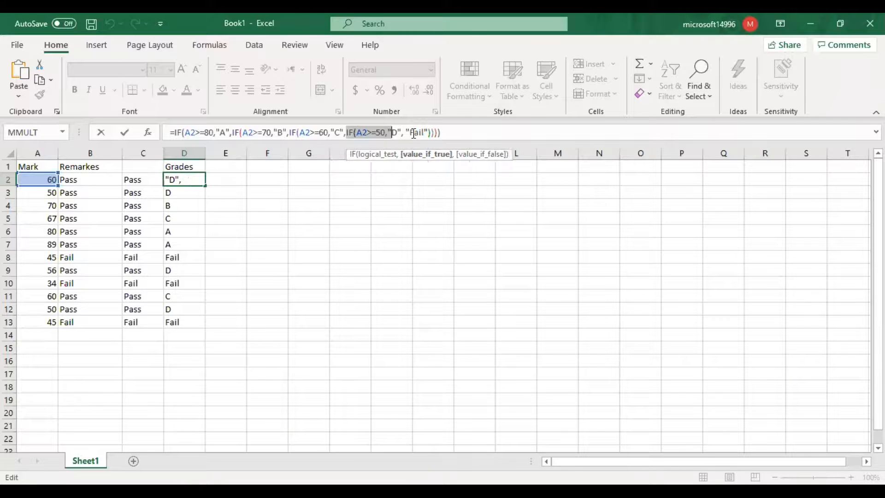
click(414, 134)
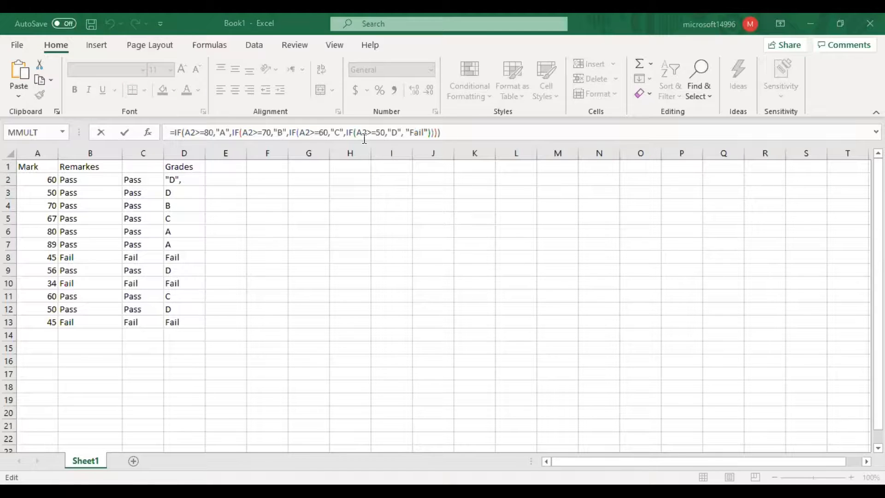
click(388, 134)
drag(405, 133, 429, 133)
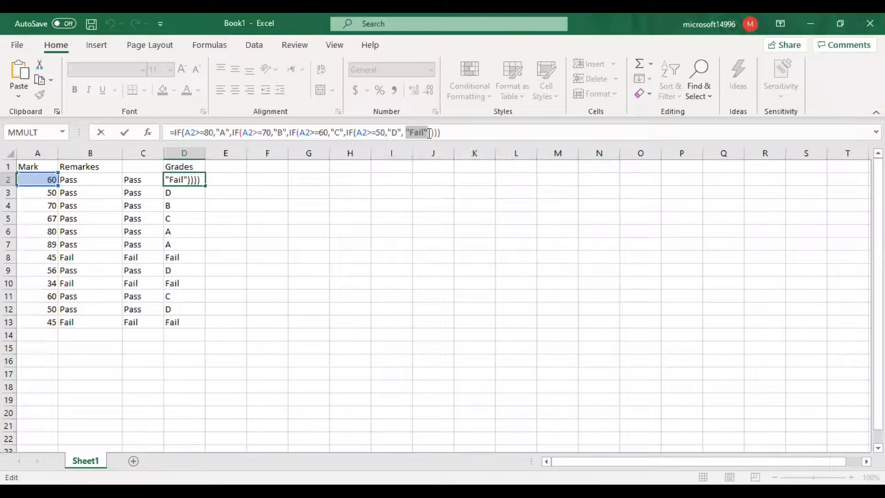
key(Return)
click(183, 180)
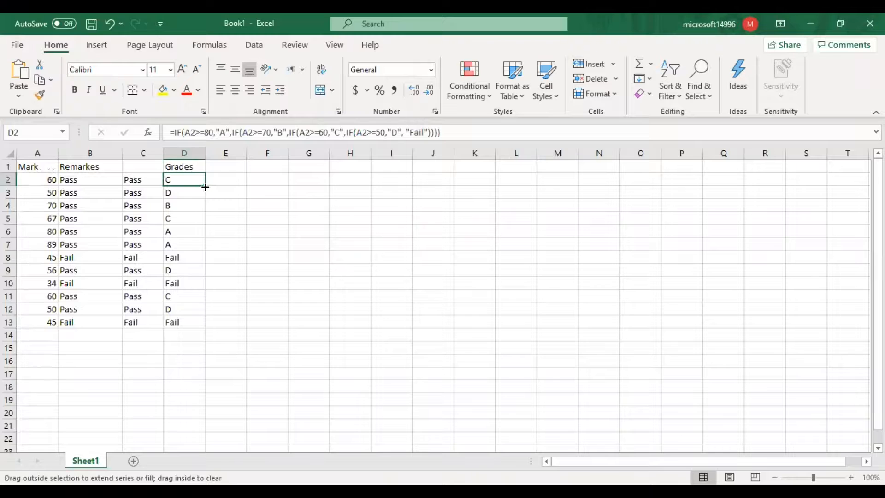
Step: Fill the D2 formula down through D13, and start an IF formula in F4 with test A2>80 and true value "Grade A"
double_click(205, 186)
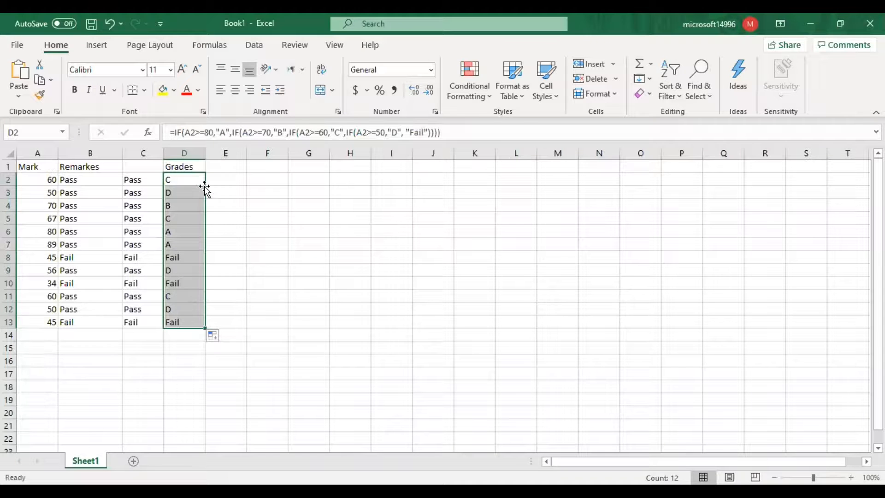
click(255, 204)
text(=)
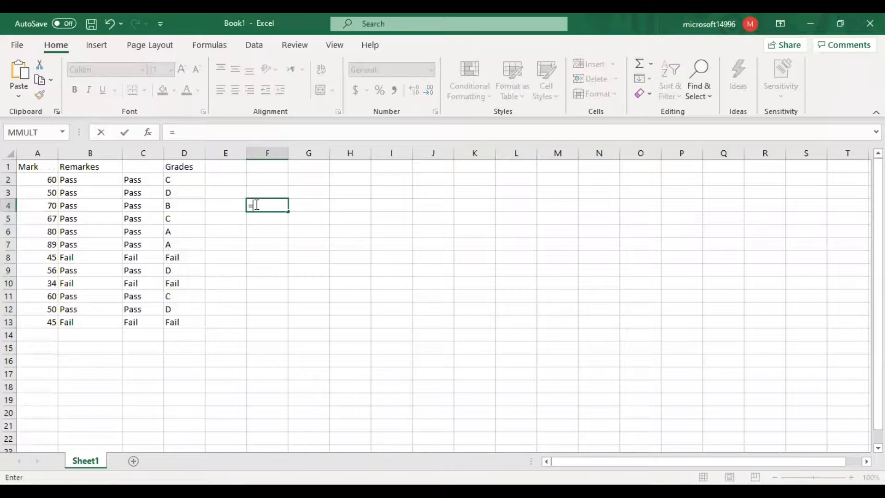
text(if(A2)
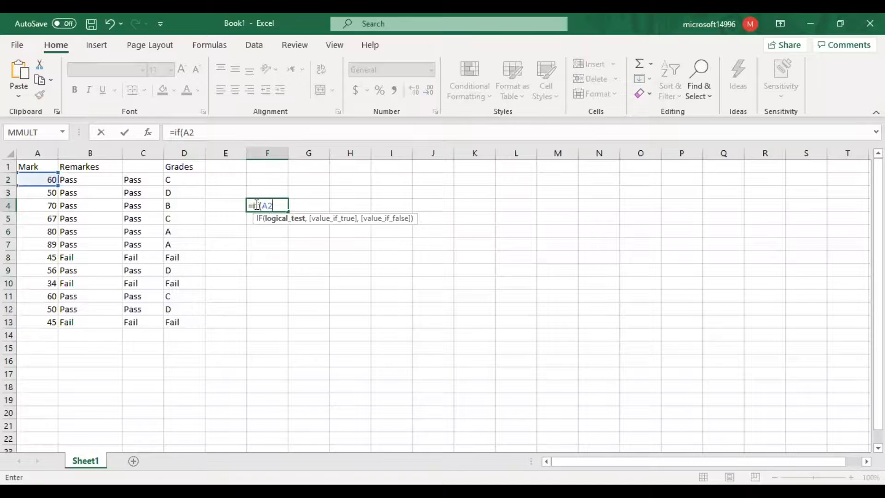
text(>80,)
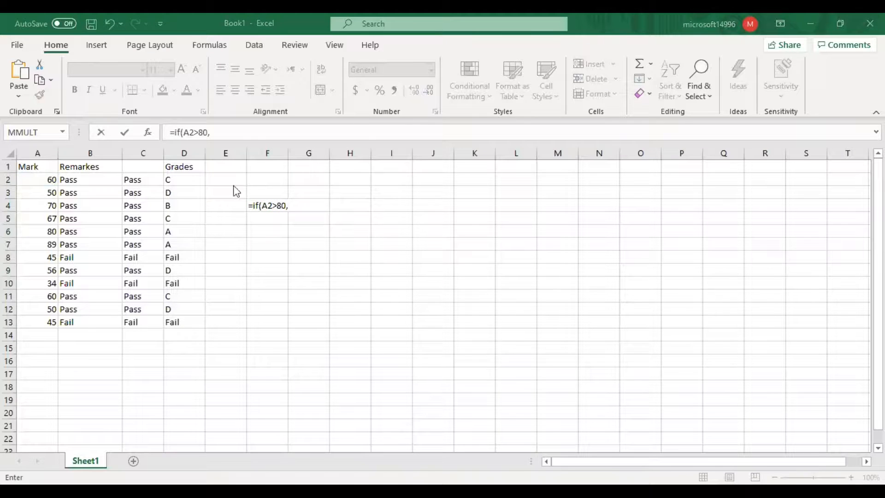
double_click(280, 205)
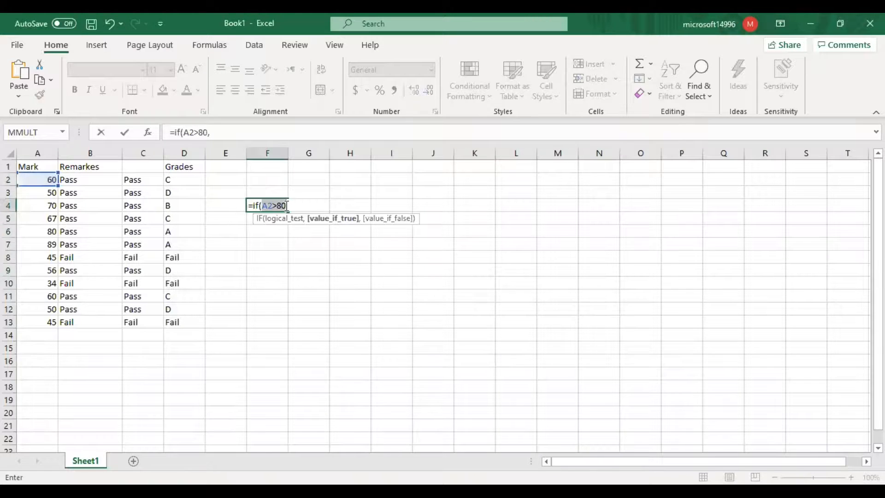
click(294, 207)
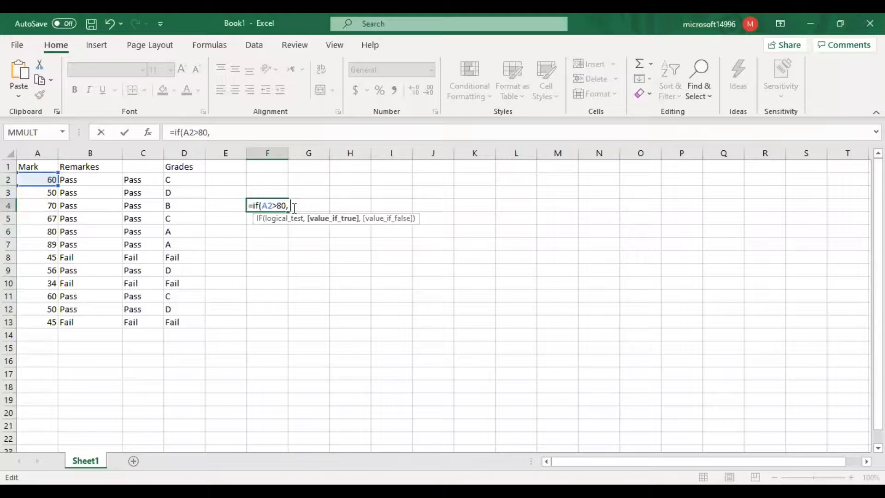
text("Grade A",)
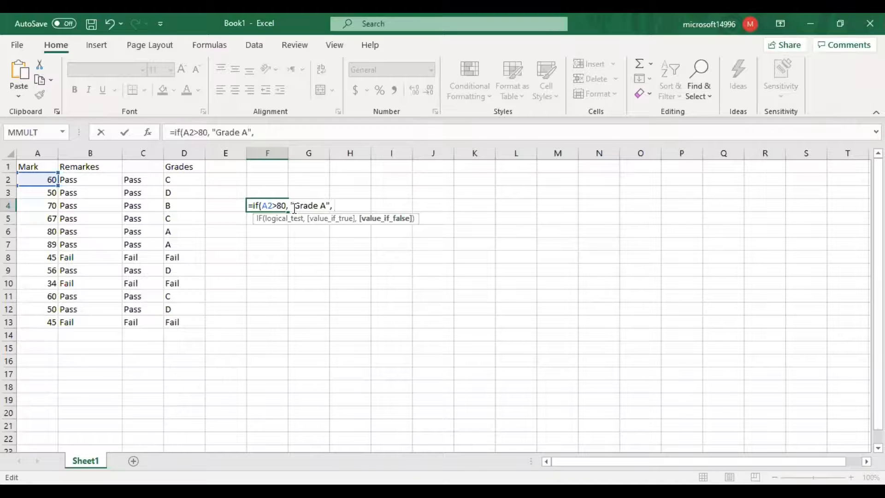
Step: Nest a second IF in the F4 formula with the test A2>70 and the true value "Grade B"
text(if(A2>)
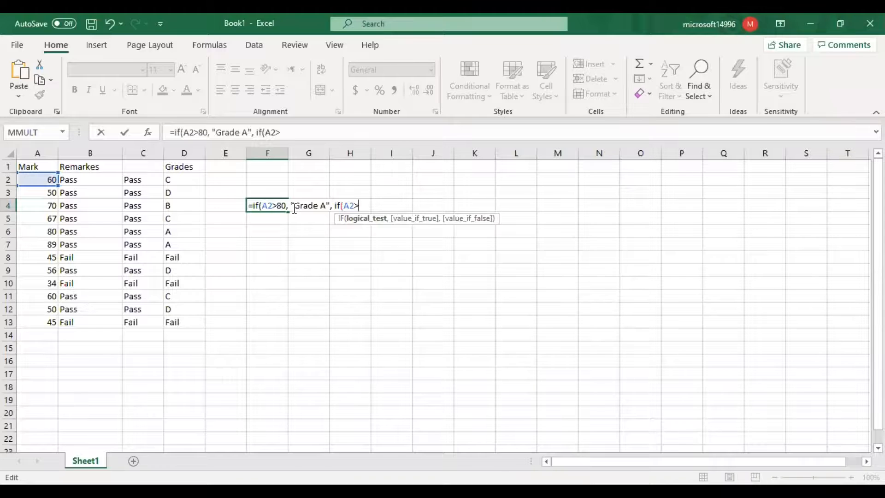
text(7-,")
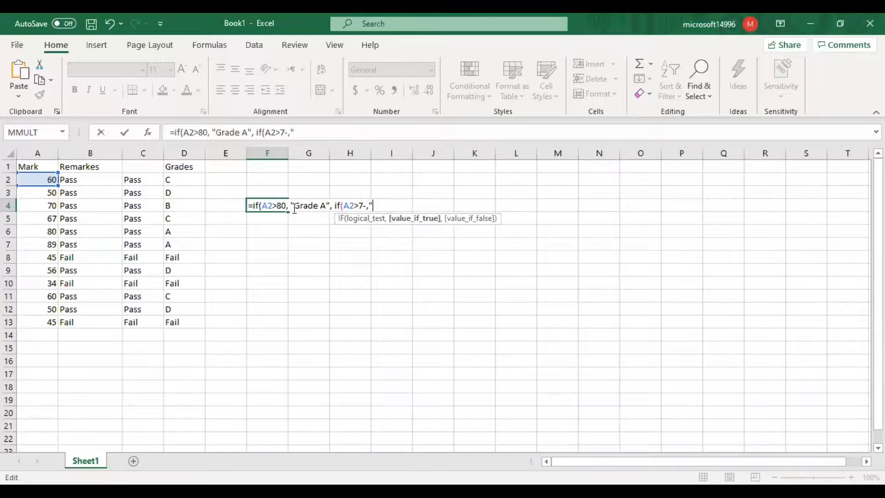
key(BackSpace)
key(BackSpace)
key(BackSpace)
text(0)
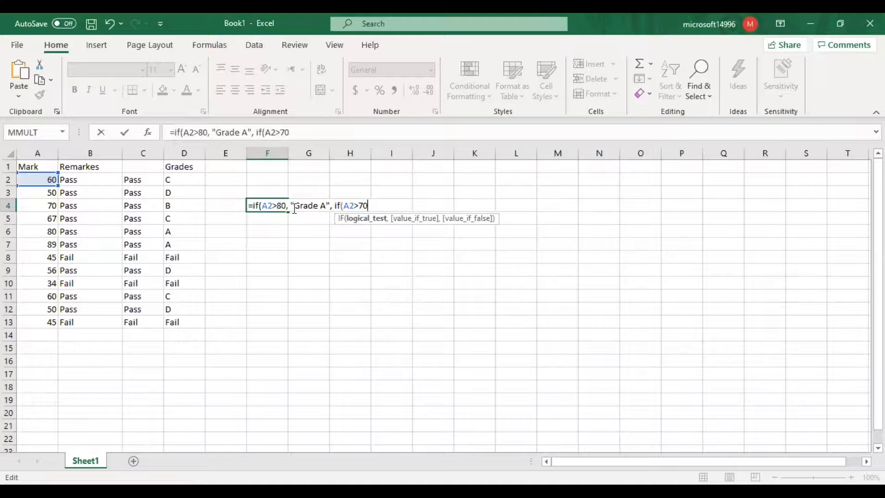
text(,")
text(Grade)
text( b)
key(BackSpace)
text(B)
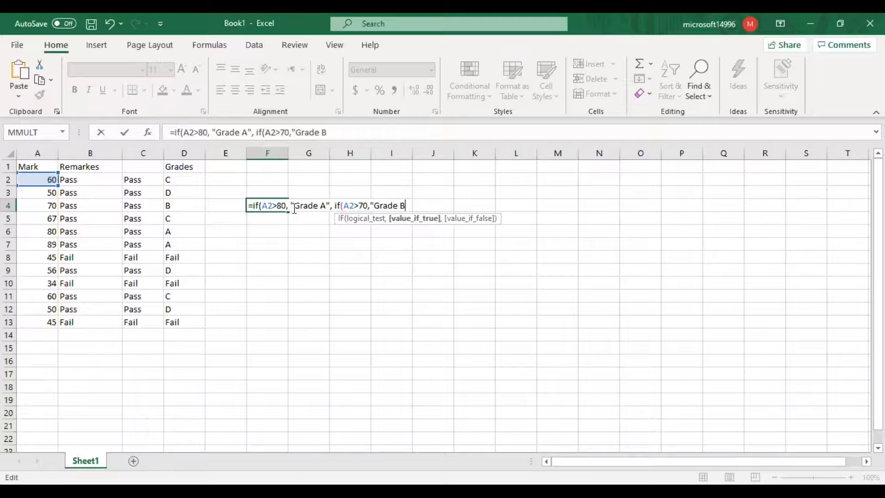
text(",)
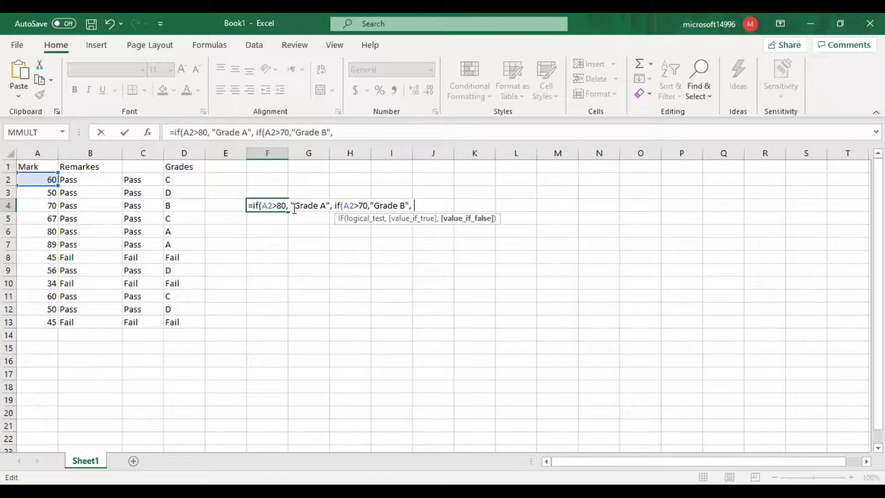
Step: Nest a third IF in the F4 formula with the test A2>6= and the true value "Grade C"
key(BackSpace)
text(if()
text(A)
text(2)
text(>6)
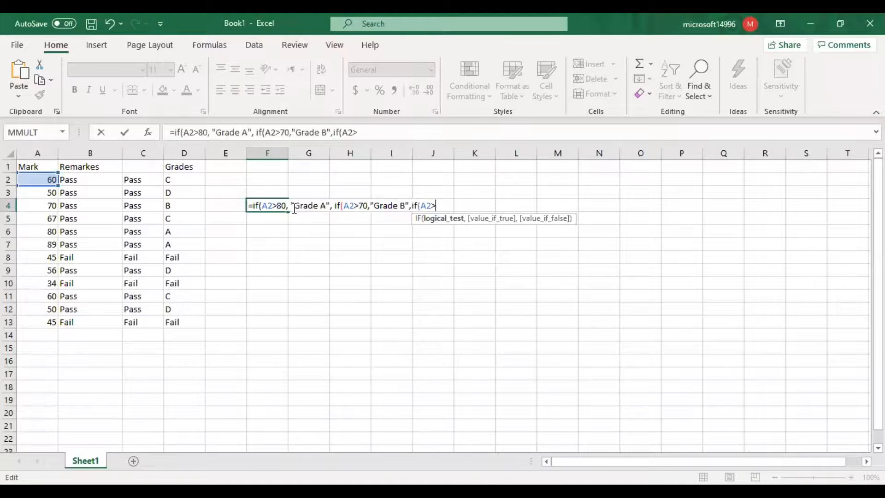
text(=)
text(,"Grafde)
key(BackSpace)
key(BackSpace)
key(BackSpace)
text(de)
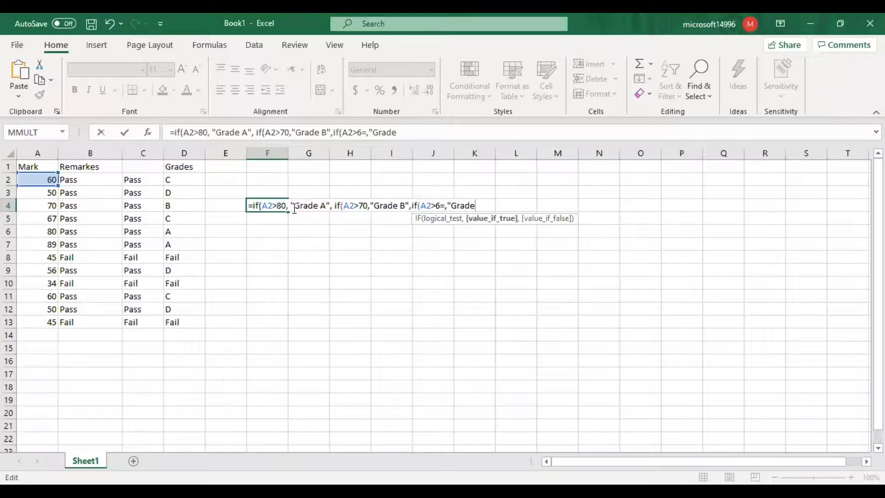
text( C",)
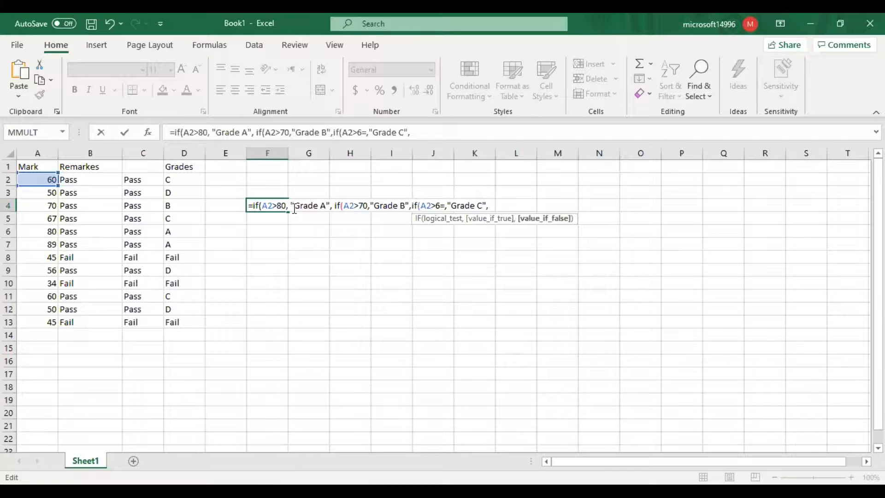
Step: Nest a fourth IF in the F4 formula with the test A2>=50 and the true value "Grade D"
text( if(a2>=50)
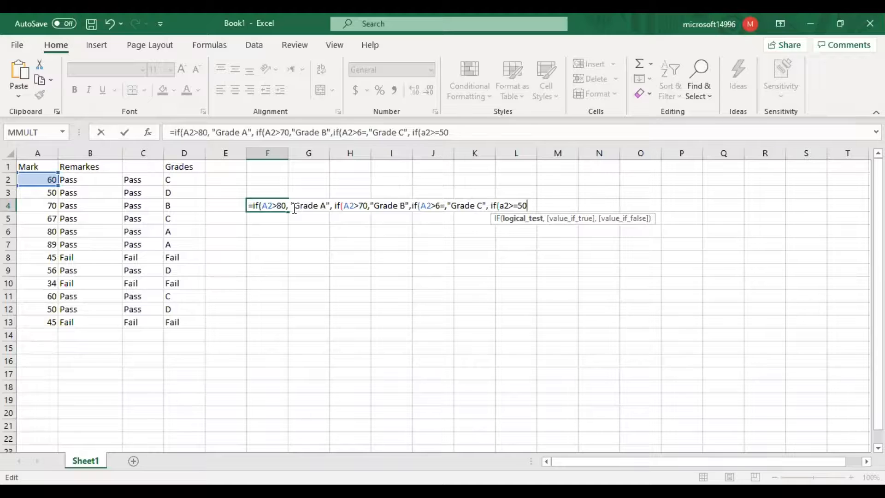
text(,")
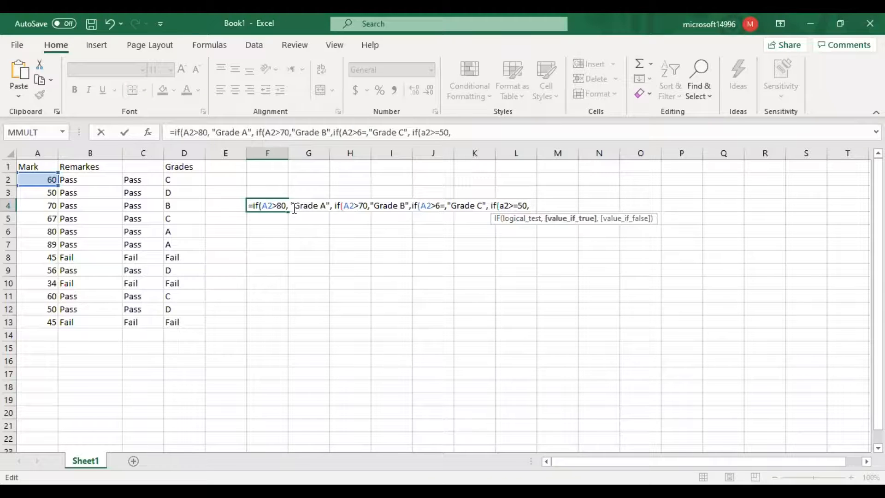
text(Grade D",)
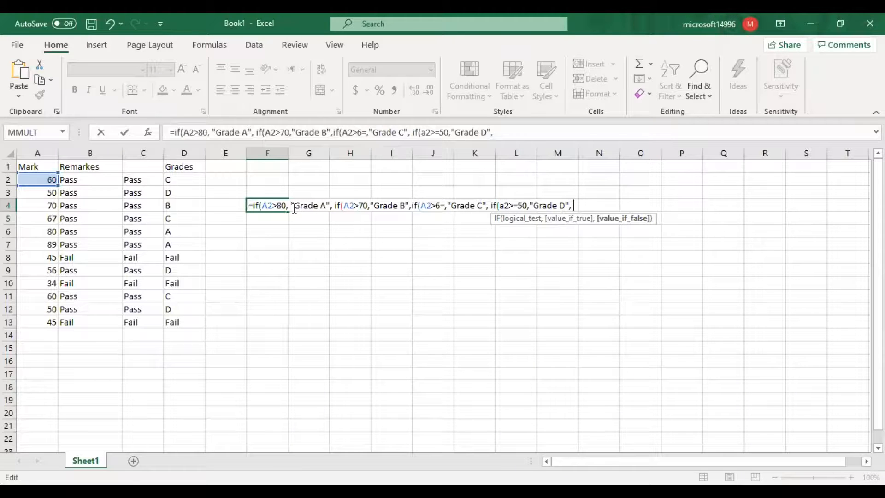
Step: Add "Fail" as the innermost false value in F4, close all four IFs, and try to enter the formula
click(253, 207)
shift+click(332, 205)
drag(334, 205, 576, 205)
click(576, 205)
text("Fail")))
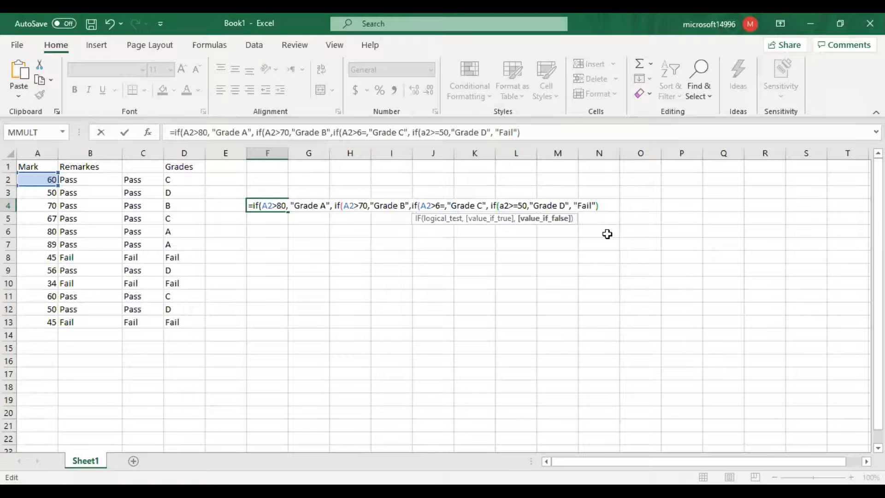
text())
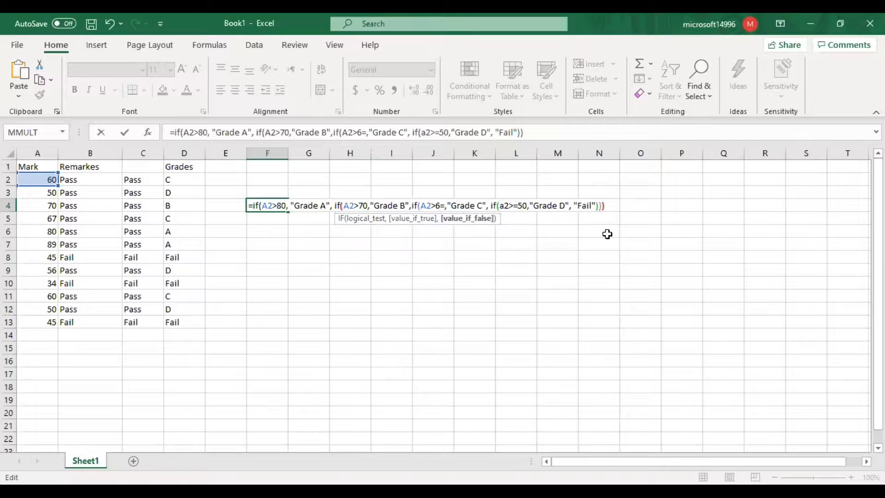
text())
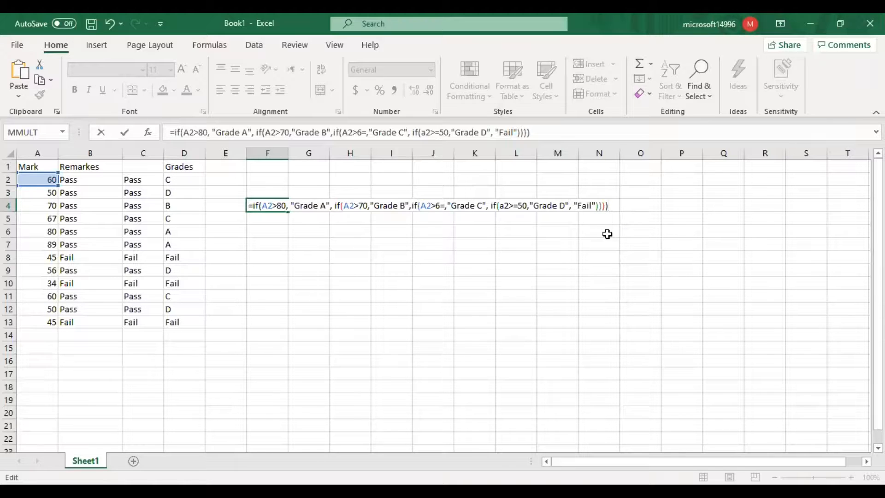
key(Return)
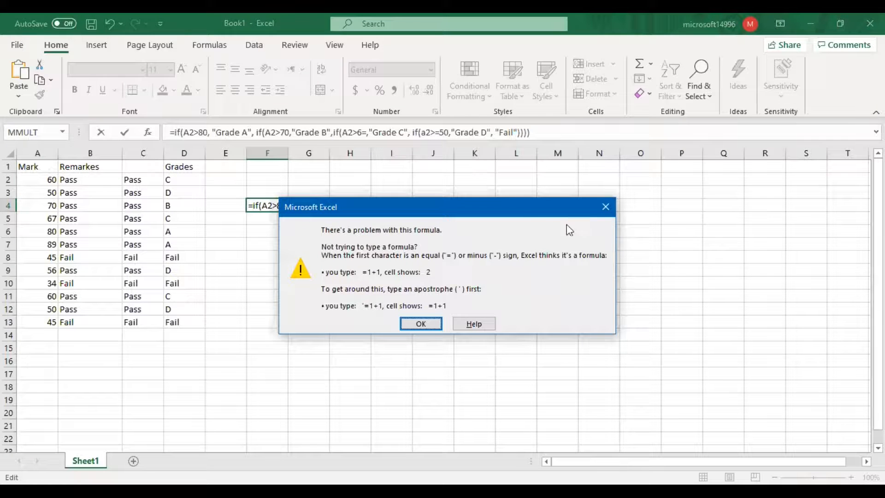
drag(524, 209, 521, 236)
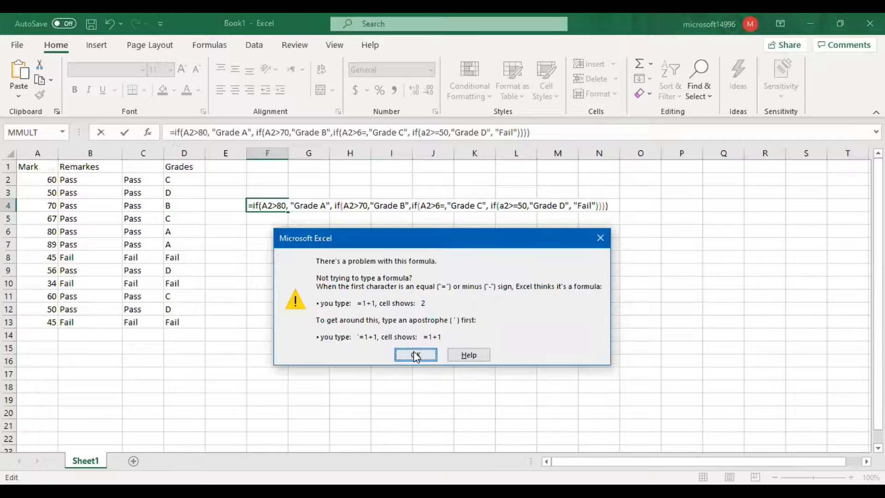
key(Return)
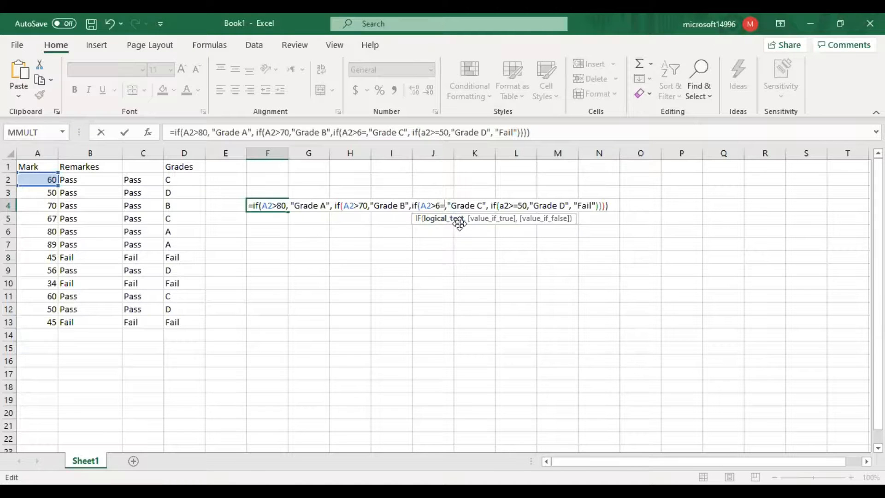
Step: Correct the Grade C test in F4 to A2>60 and fill the formula down through F15
key(BackSpace)
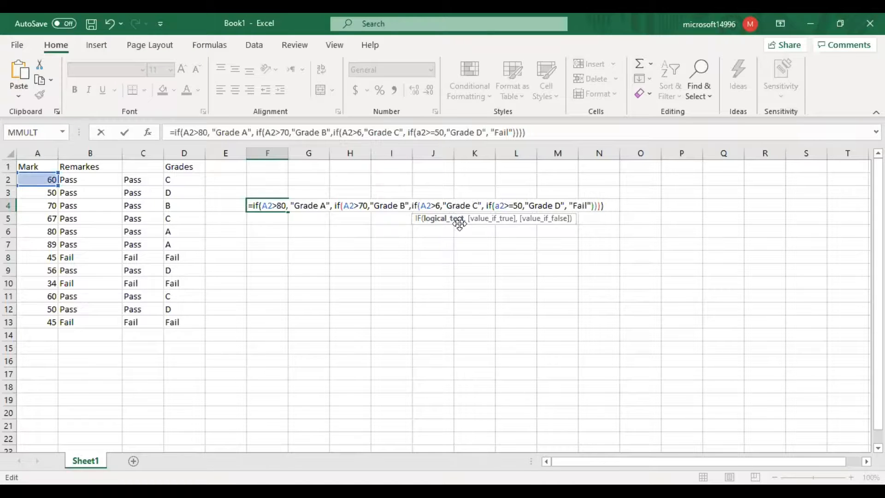
text(0)
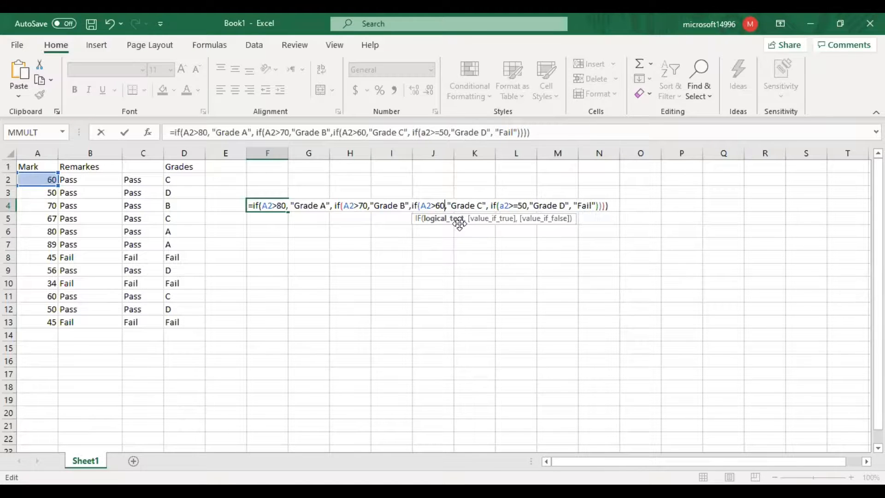
key(Return)
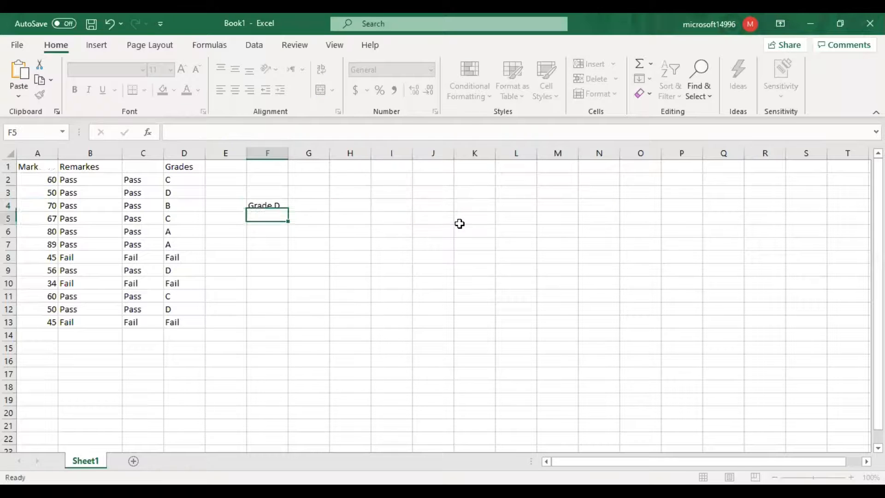
key(Up)
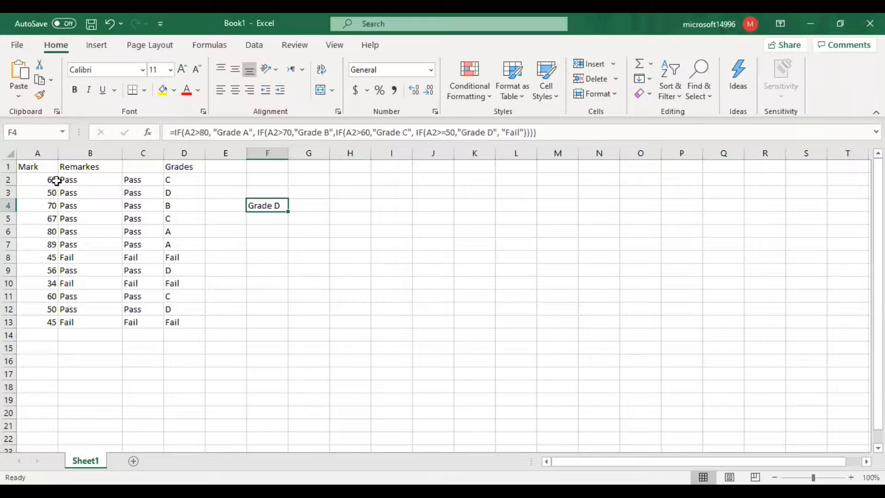
drag(288, 213, 289, 359)
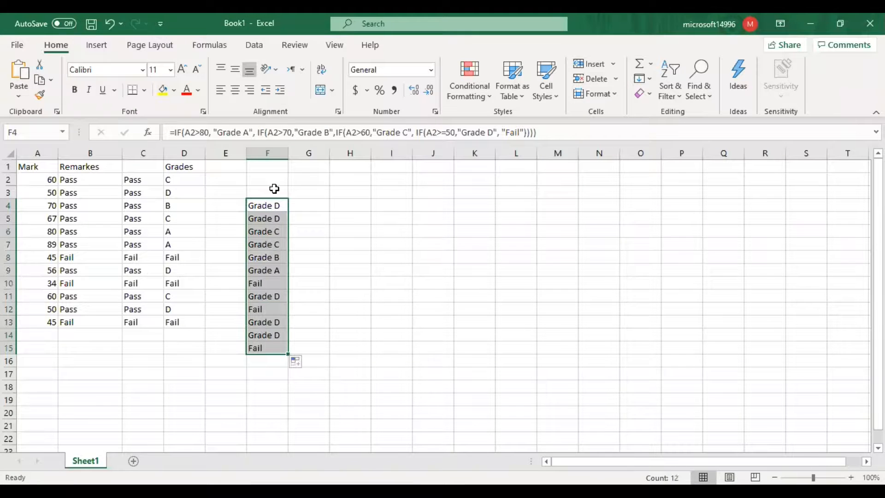
Step: Change the Grade C and Grade B tests in the F4 formula to A2>=60 and A2>=70
click(266, 208)
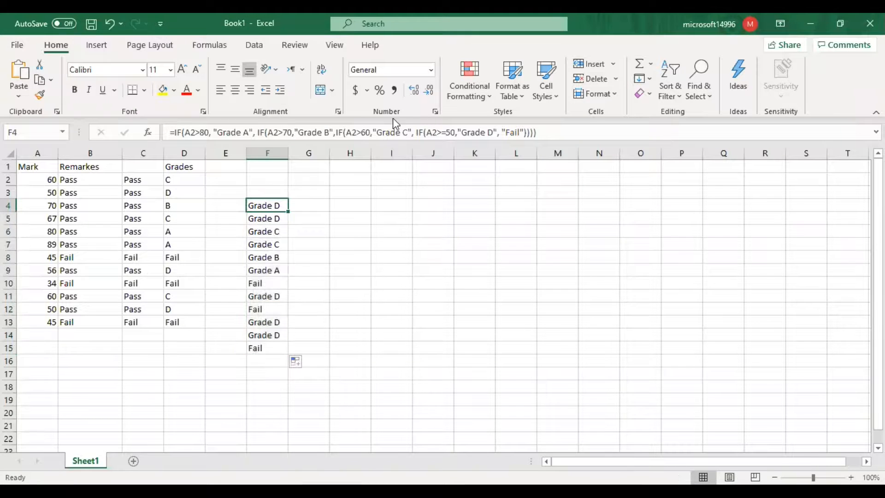
click(361, 132)
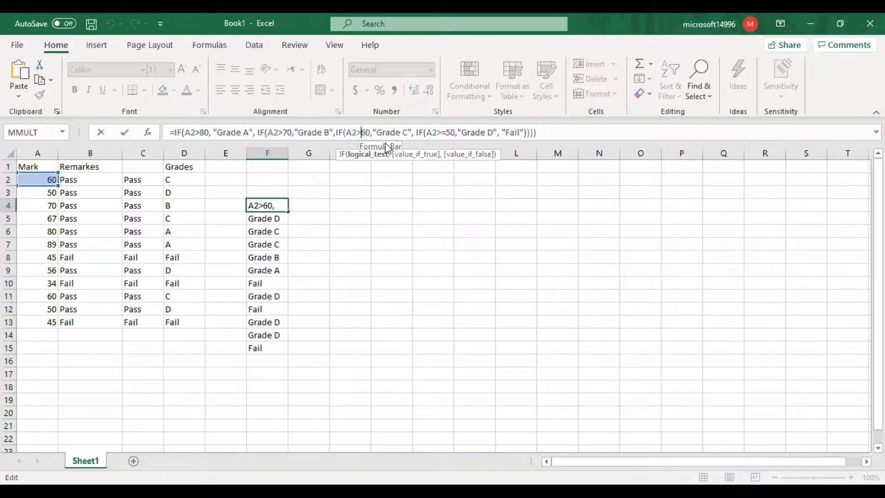
text(=)
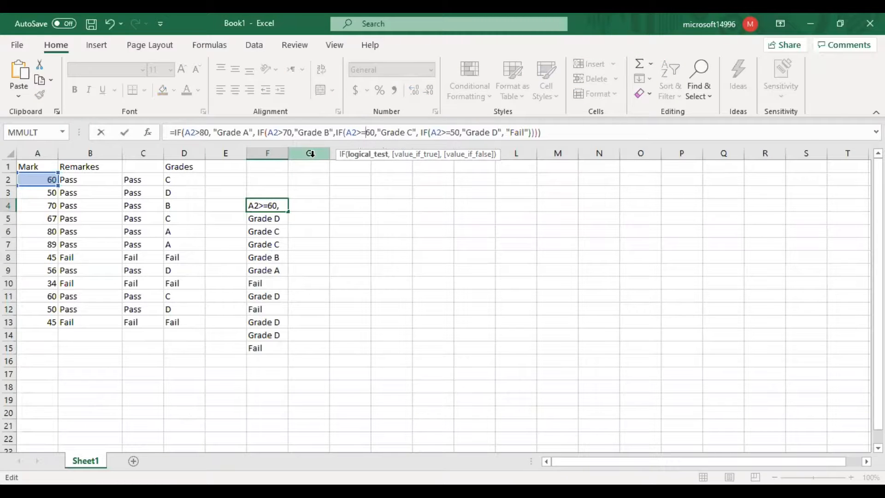
key(Return)
click(279, 204)
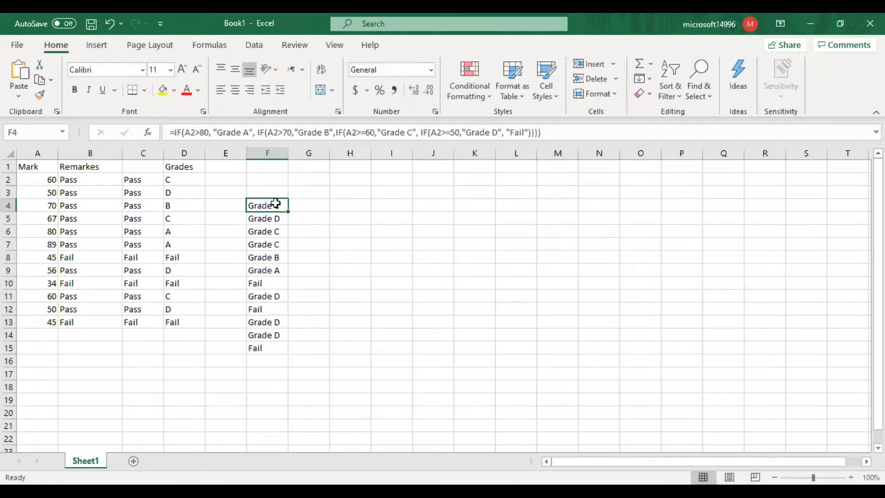
click(284, 133)
text(=)
key(Return)
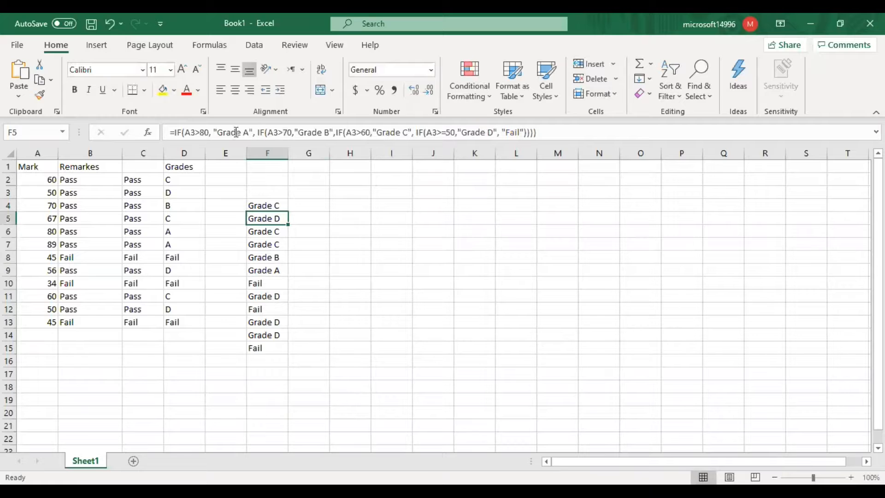
click(263, 203)
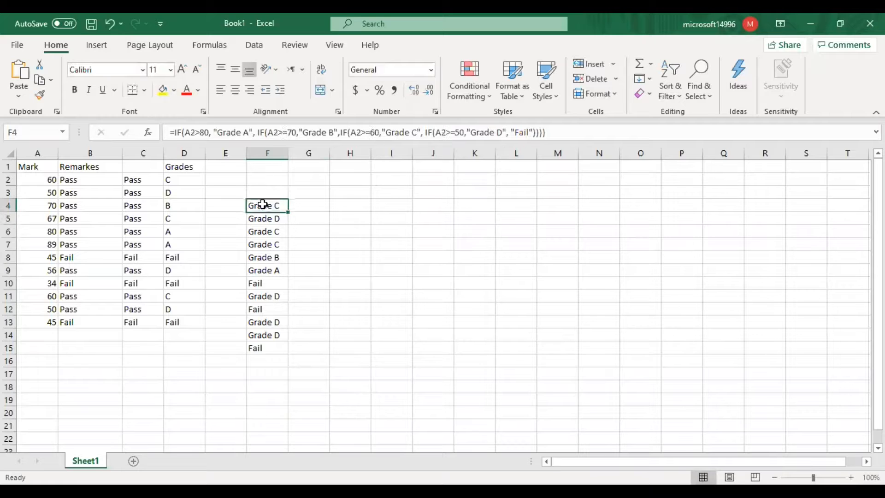
Step: Change the Grade A test in the F4 formula to A2>=80 and fill the formula down through F15
click(198, 133)
text(=)
key(Return)
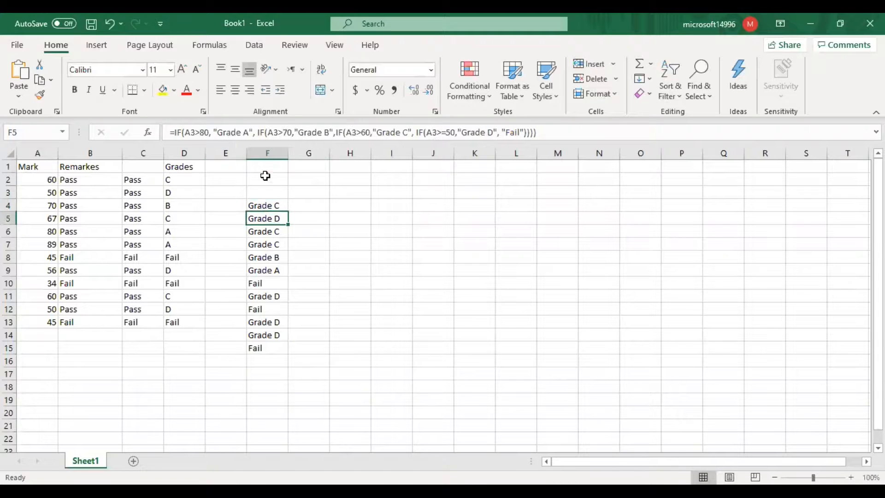
click(265, 204)
double_click(288, 213)
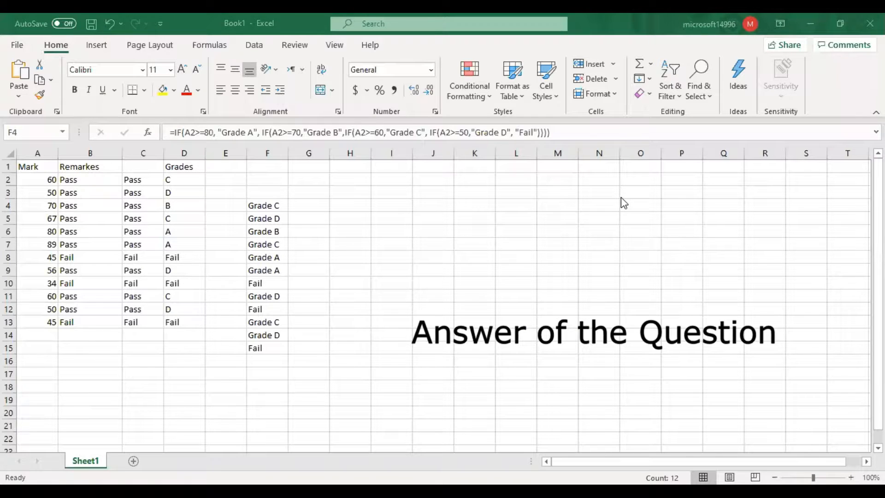
Step: Examine the closing parentheses at the end of the nested IF formula in F4
click(537, 133)
text()))
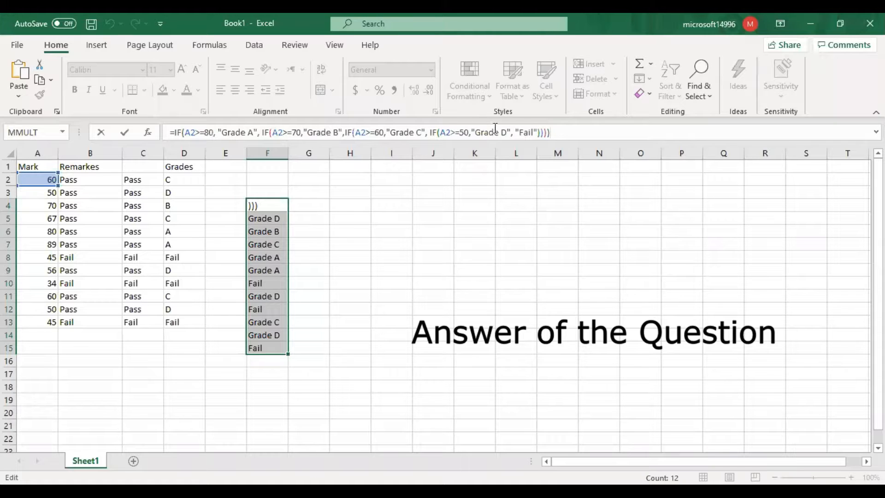
drag(537, 129, 558, 132)
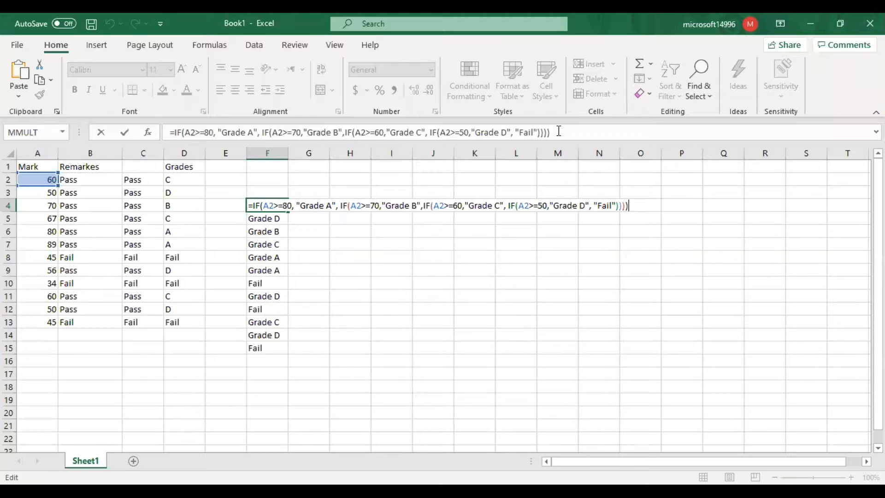
key(Return)
Step: Enter the label "r" in H6 and the value 0.8 in I6
key(Down)
key(Right)
key(Right)
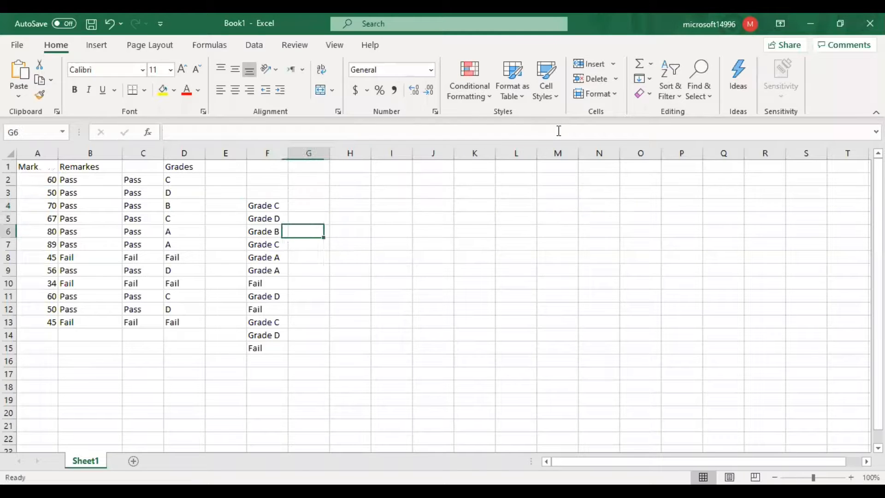
text(r)
key(Right)
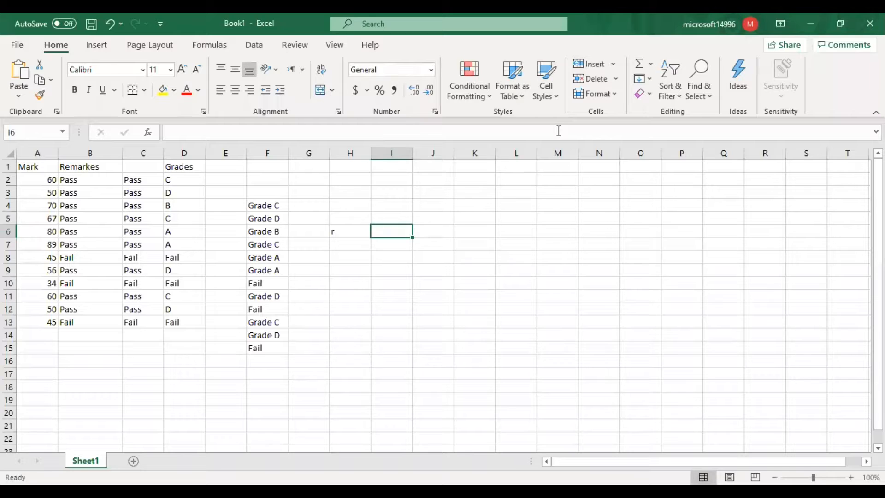
text(0.8)
key(Right)
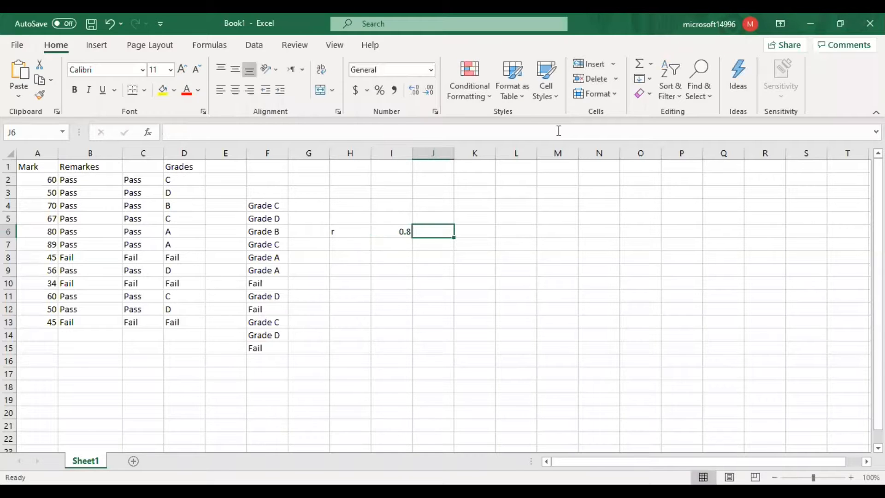
Step: Begin an IF formula in K6 with the test I6>0 and the true value "+ive corr"
key(Right)
text(=)
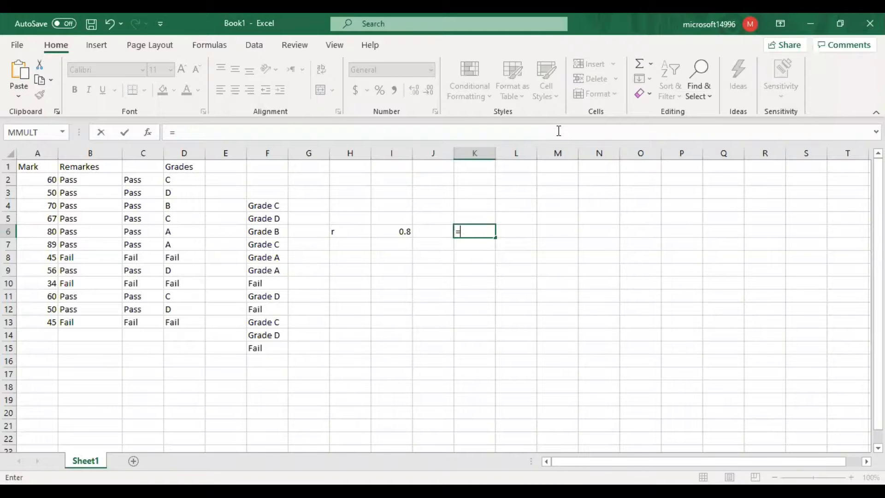
text(if()
key(Left)
key(Left)
text(>)
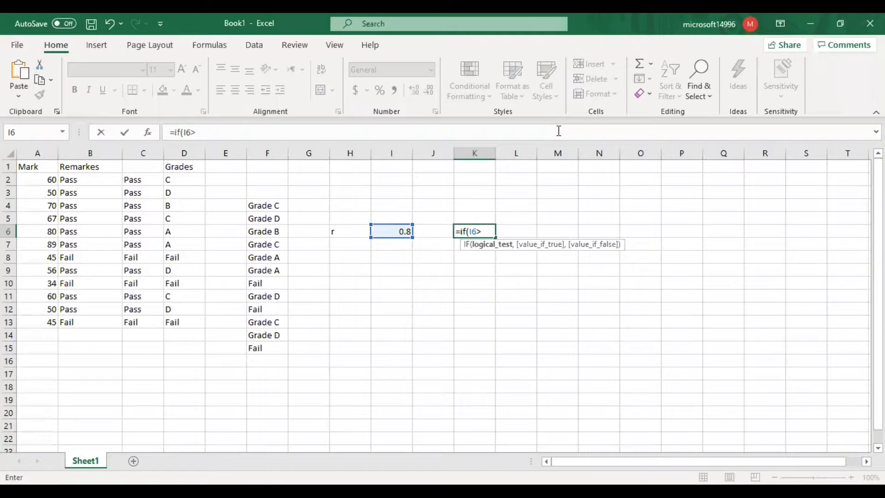
text(0,")
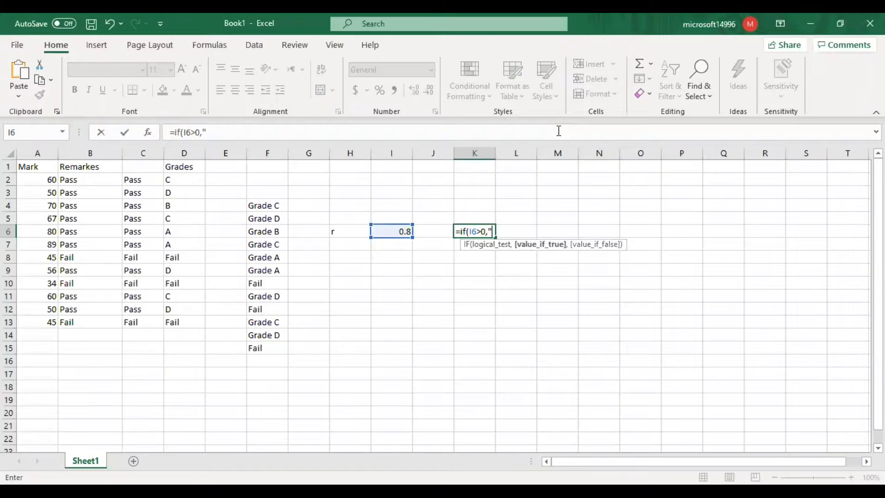
text(c)
key(BackSpace)
text(+ive corr",-)
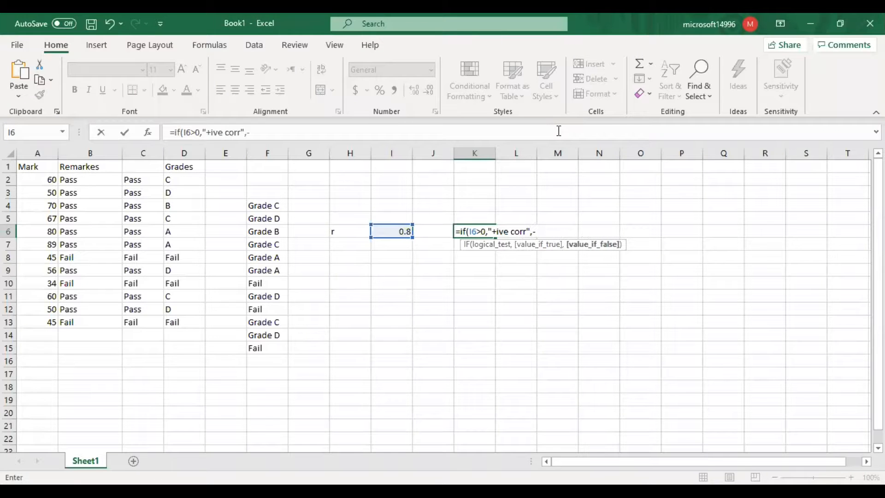
Step: Complete the K6 formula with the false value "-ive cor" and select the cell again
text(iv)
key(BackSpace)
key(BackSpace)
key(BackSpace)
text("-ive cor"))
key(Return)
key(Up)
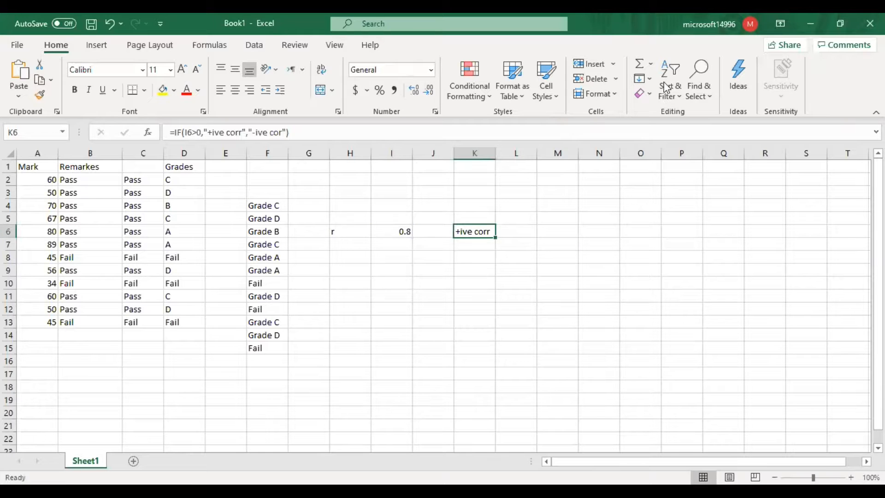
click(481, 228)
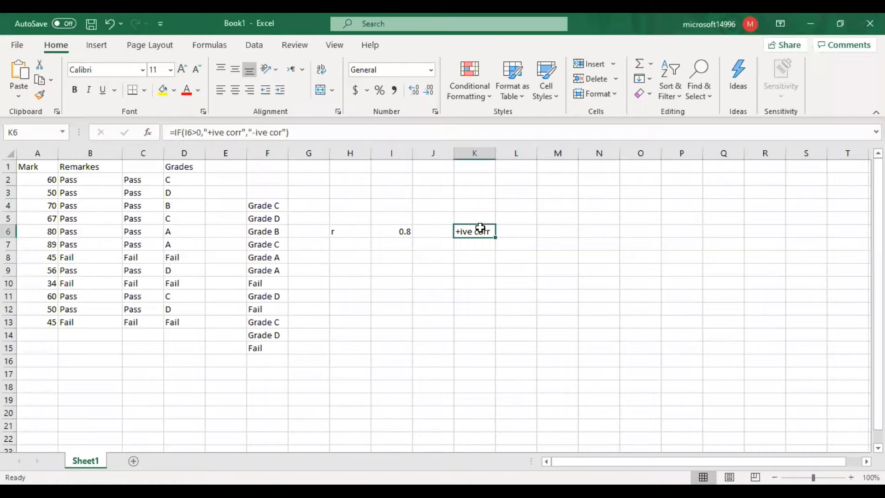